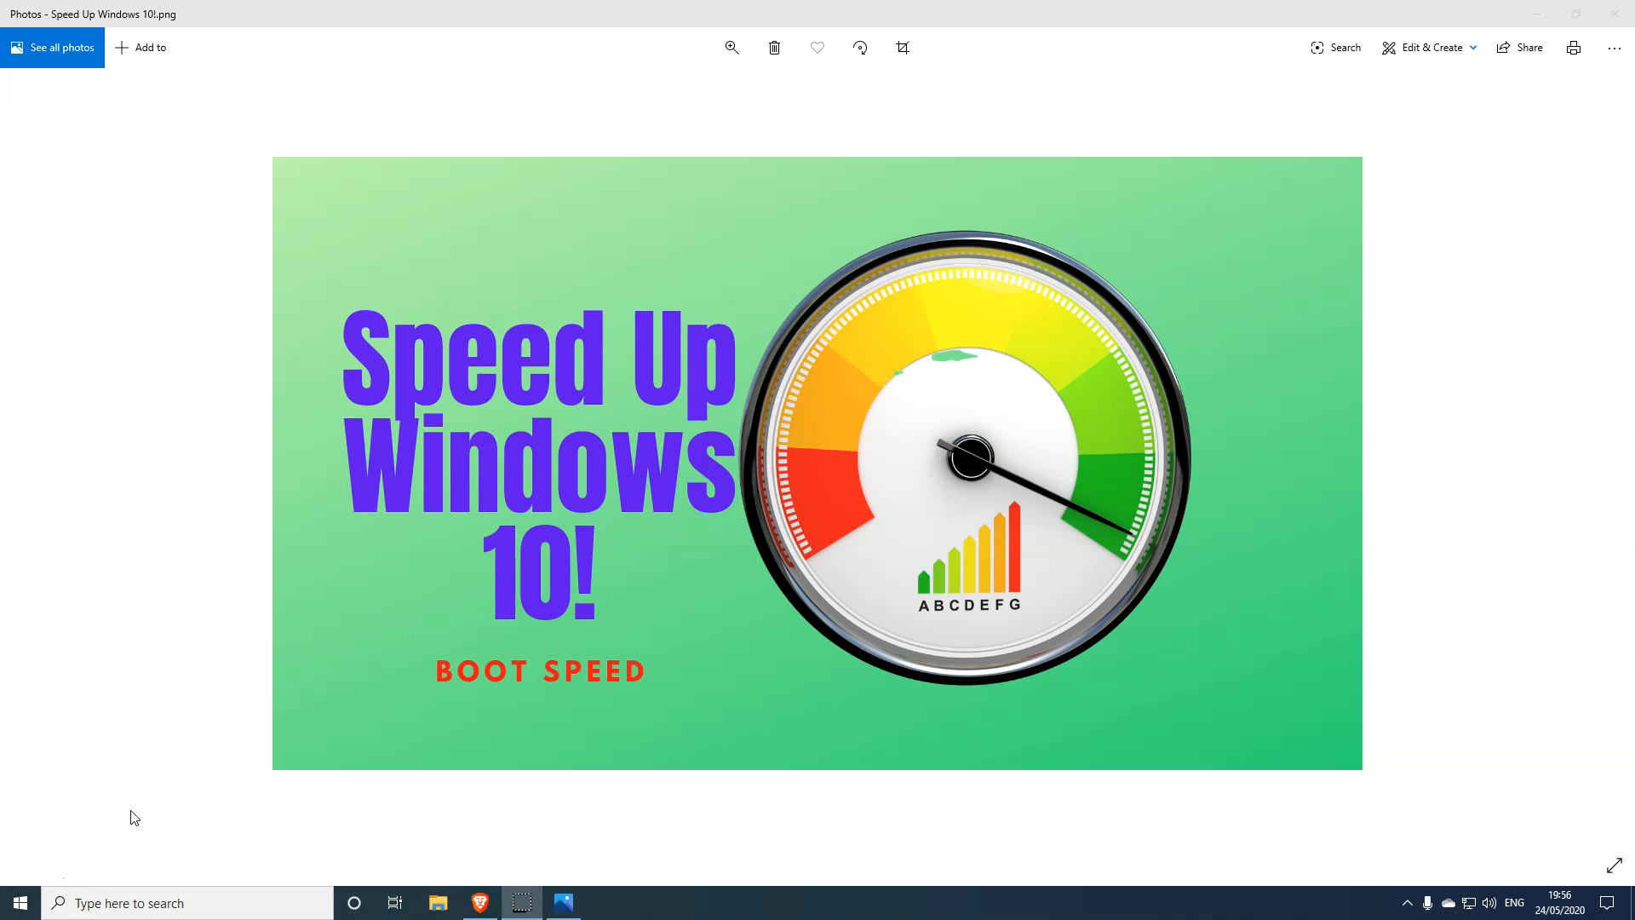
Show the desktop, search Windows for msconfig and open System Configuration.
key("super+d")
left_click(123, 902)
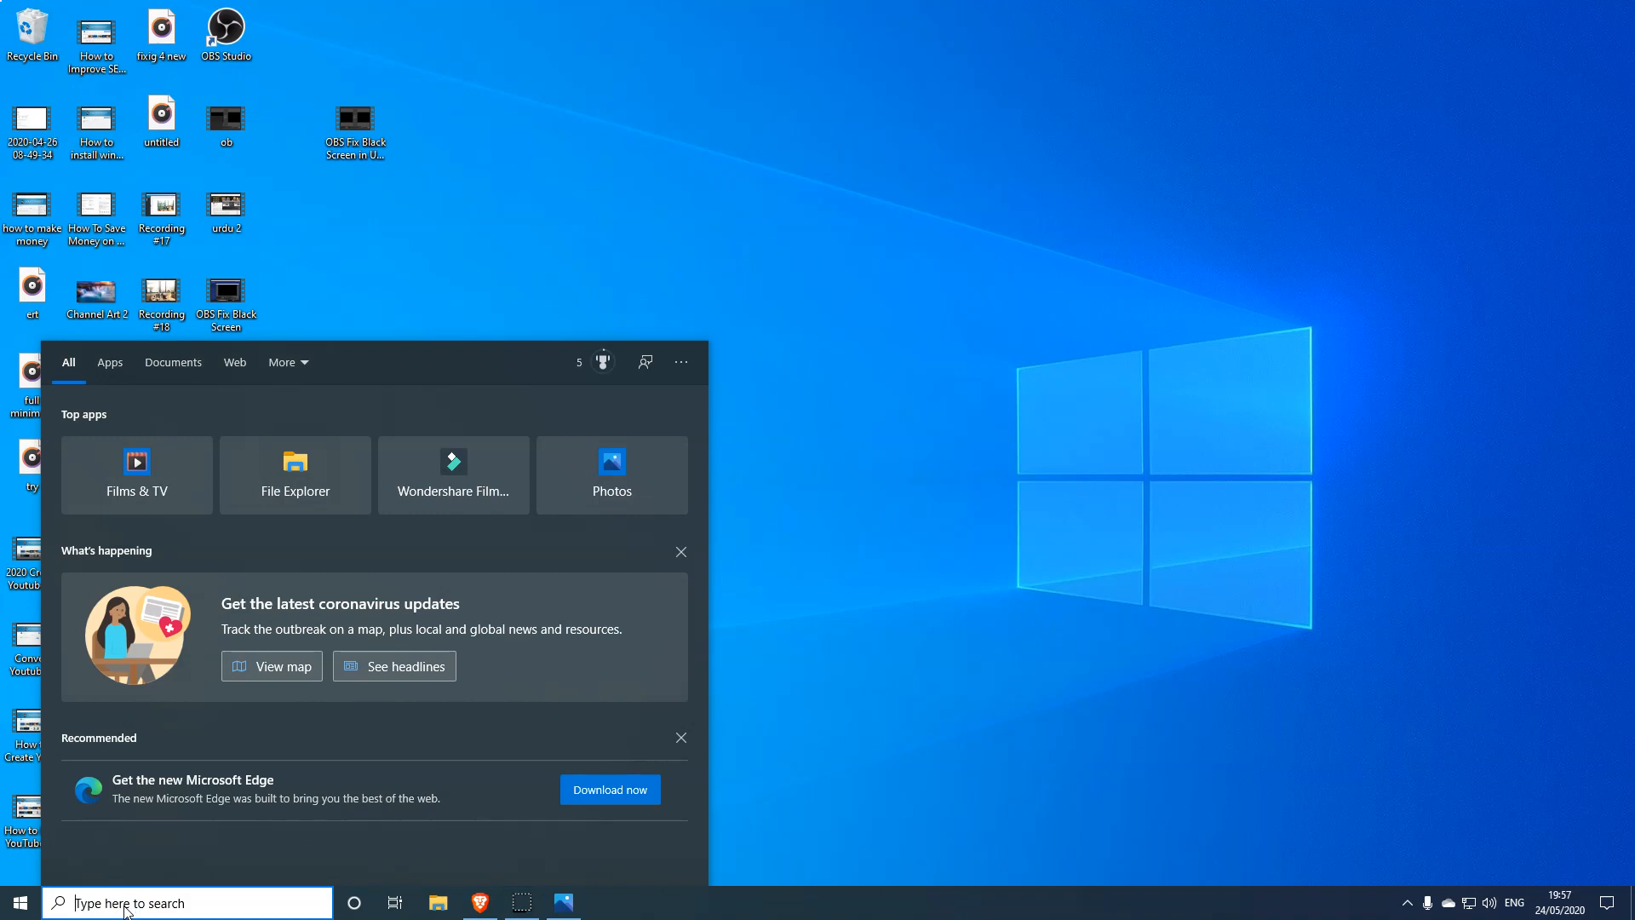
left_click(158, 903)
type("ms")
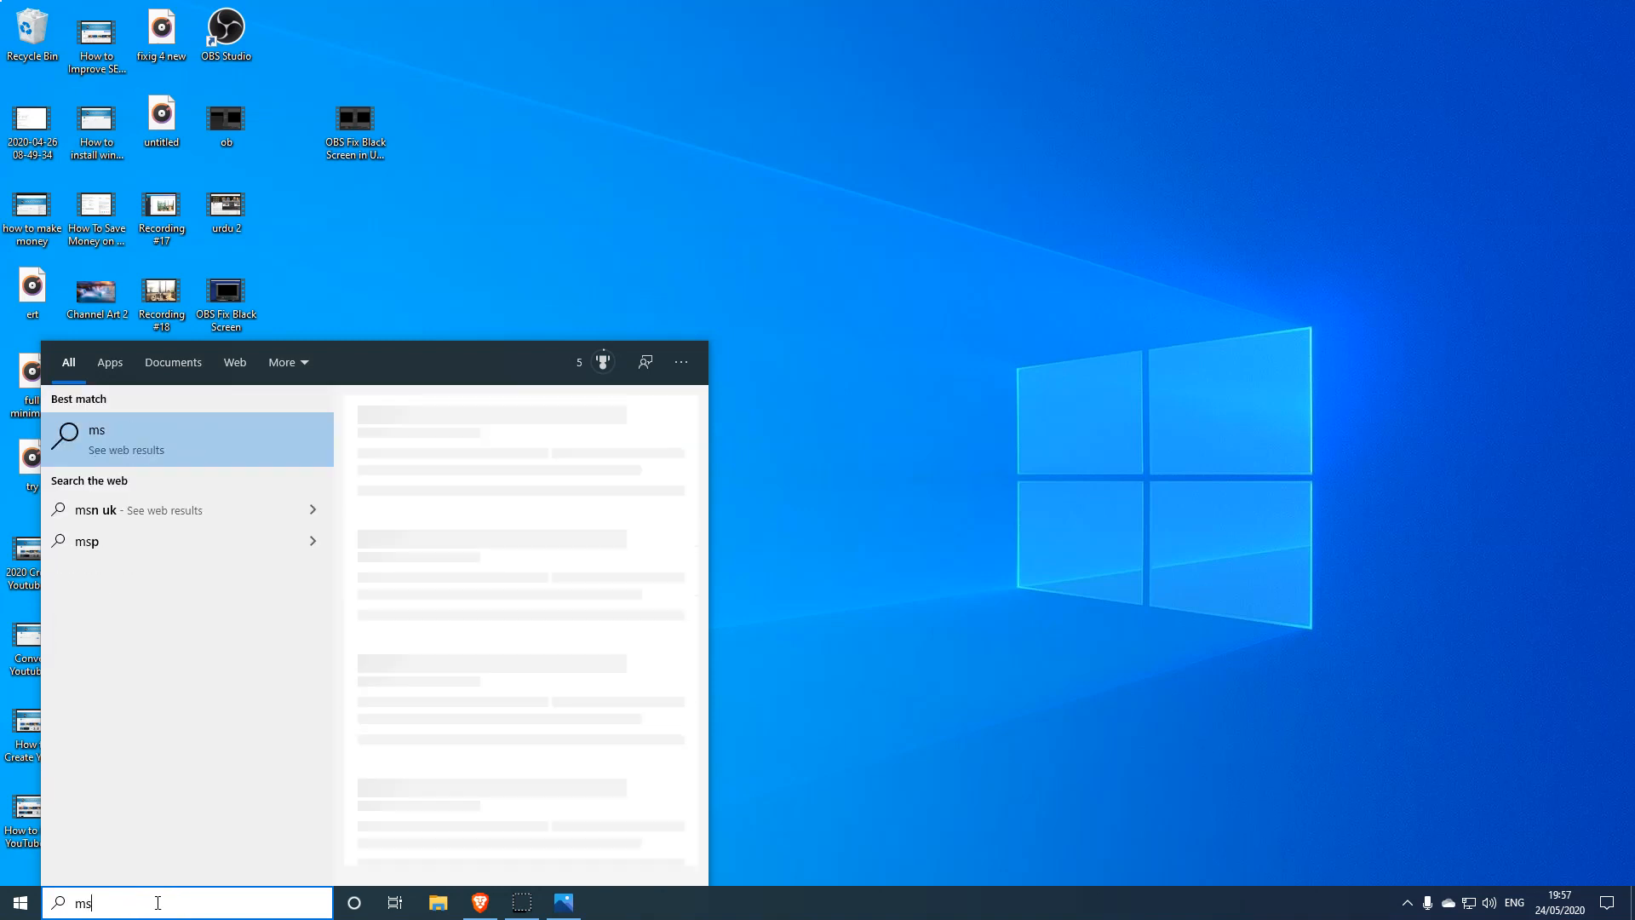
type("config")
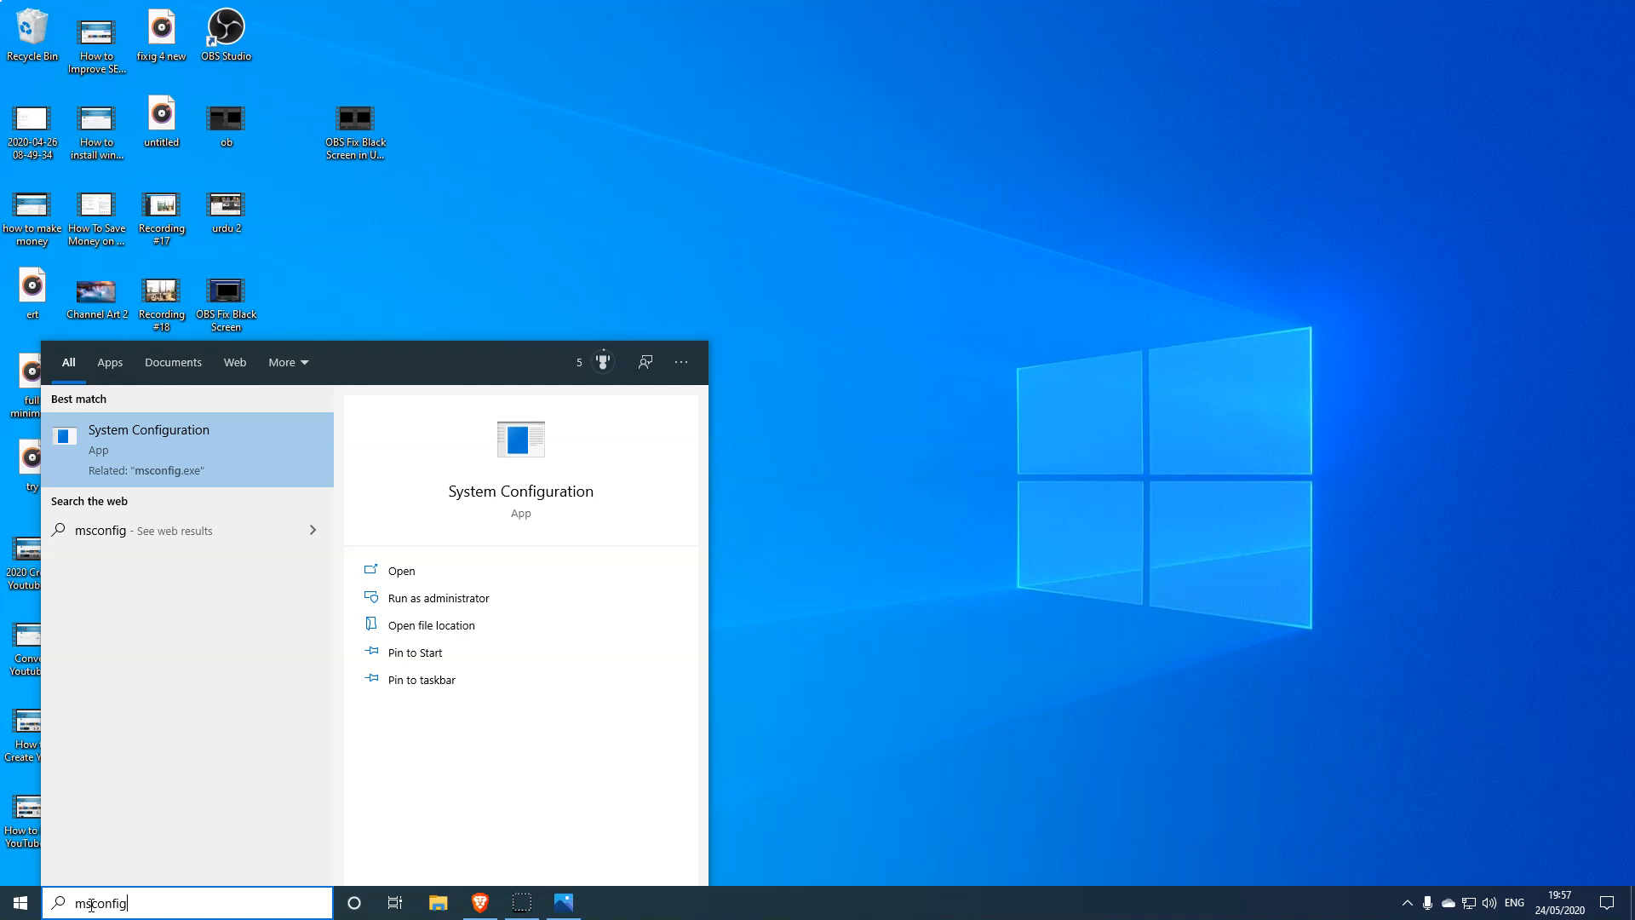
left_click(184, 469)
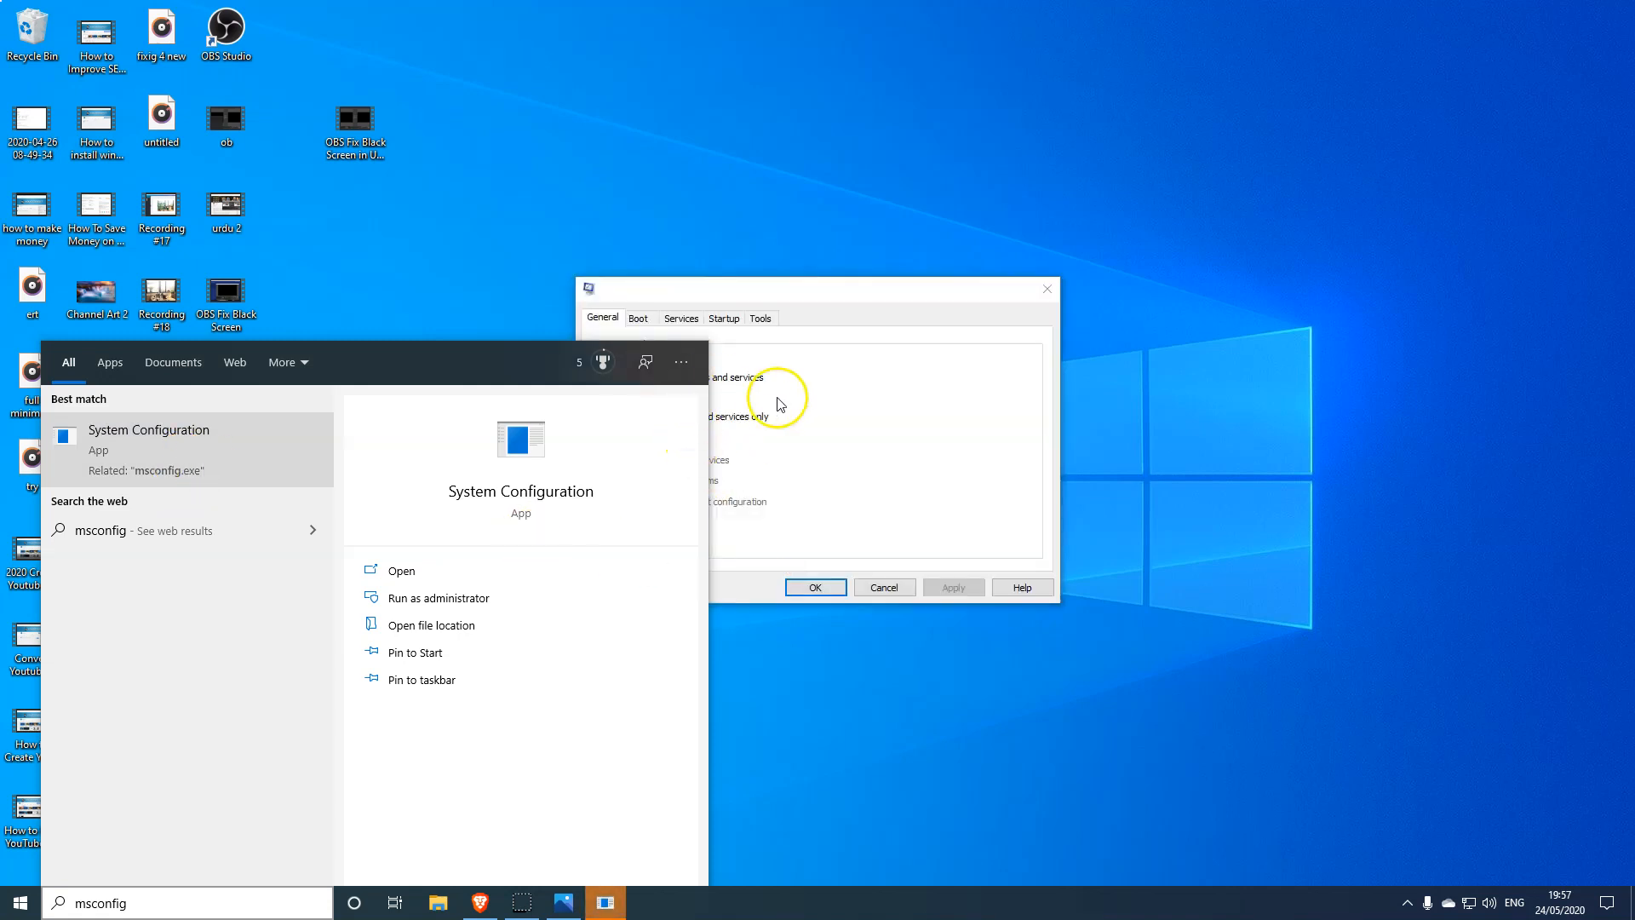
left_click(825, 305)
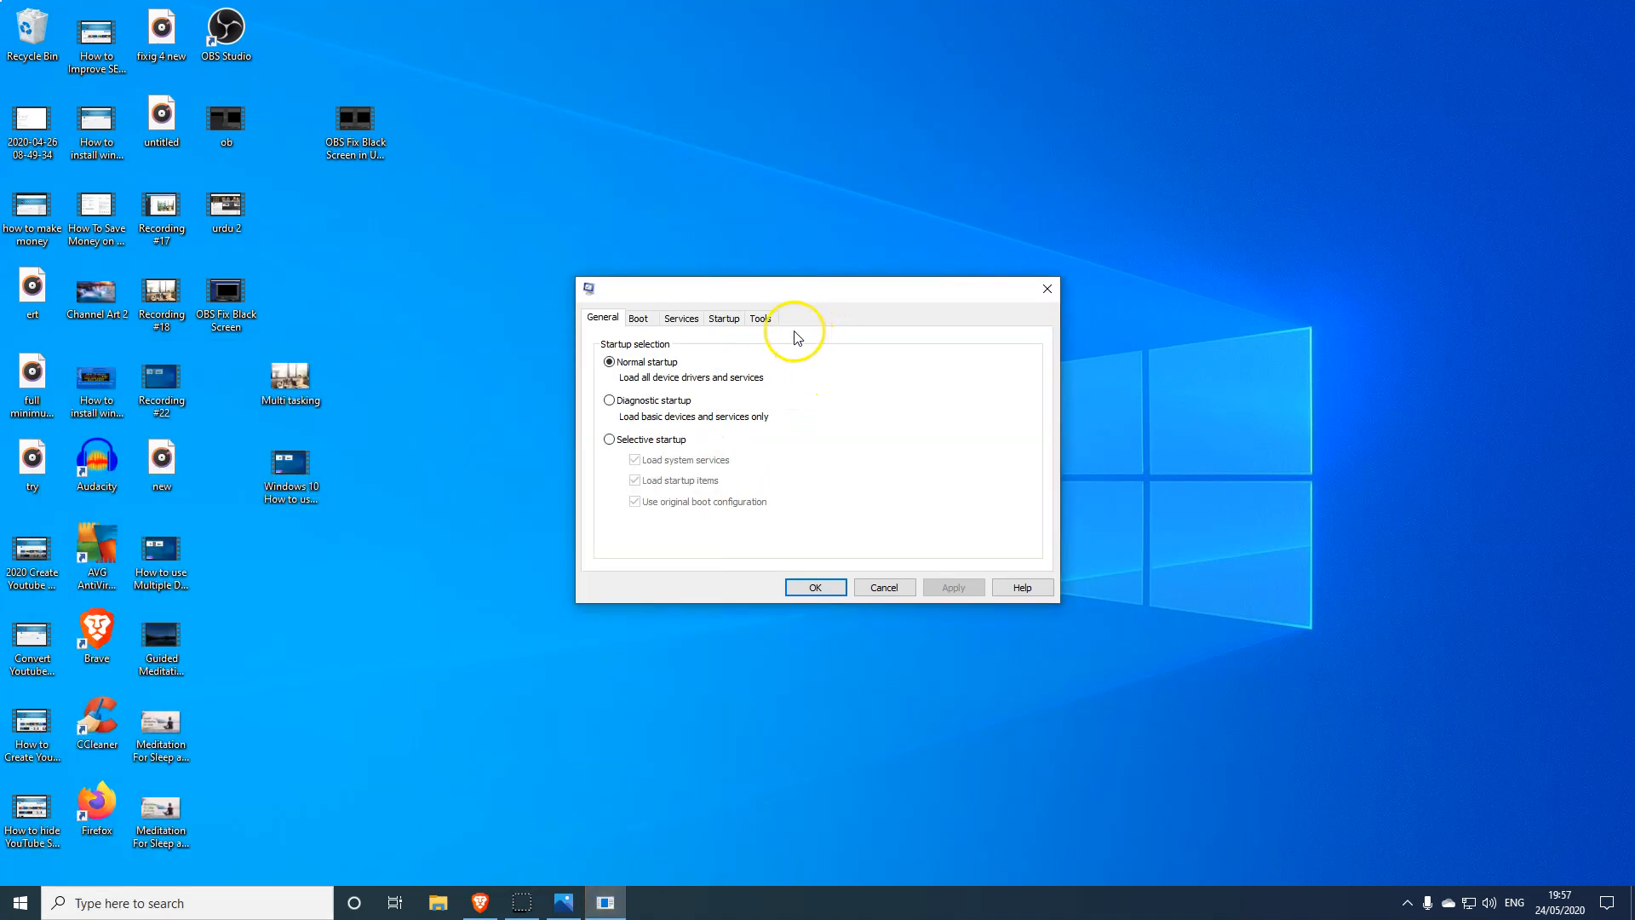
Display the list of services in System Configuration and hide all Microsoft services.
left_click(681, 319)
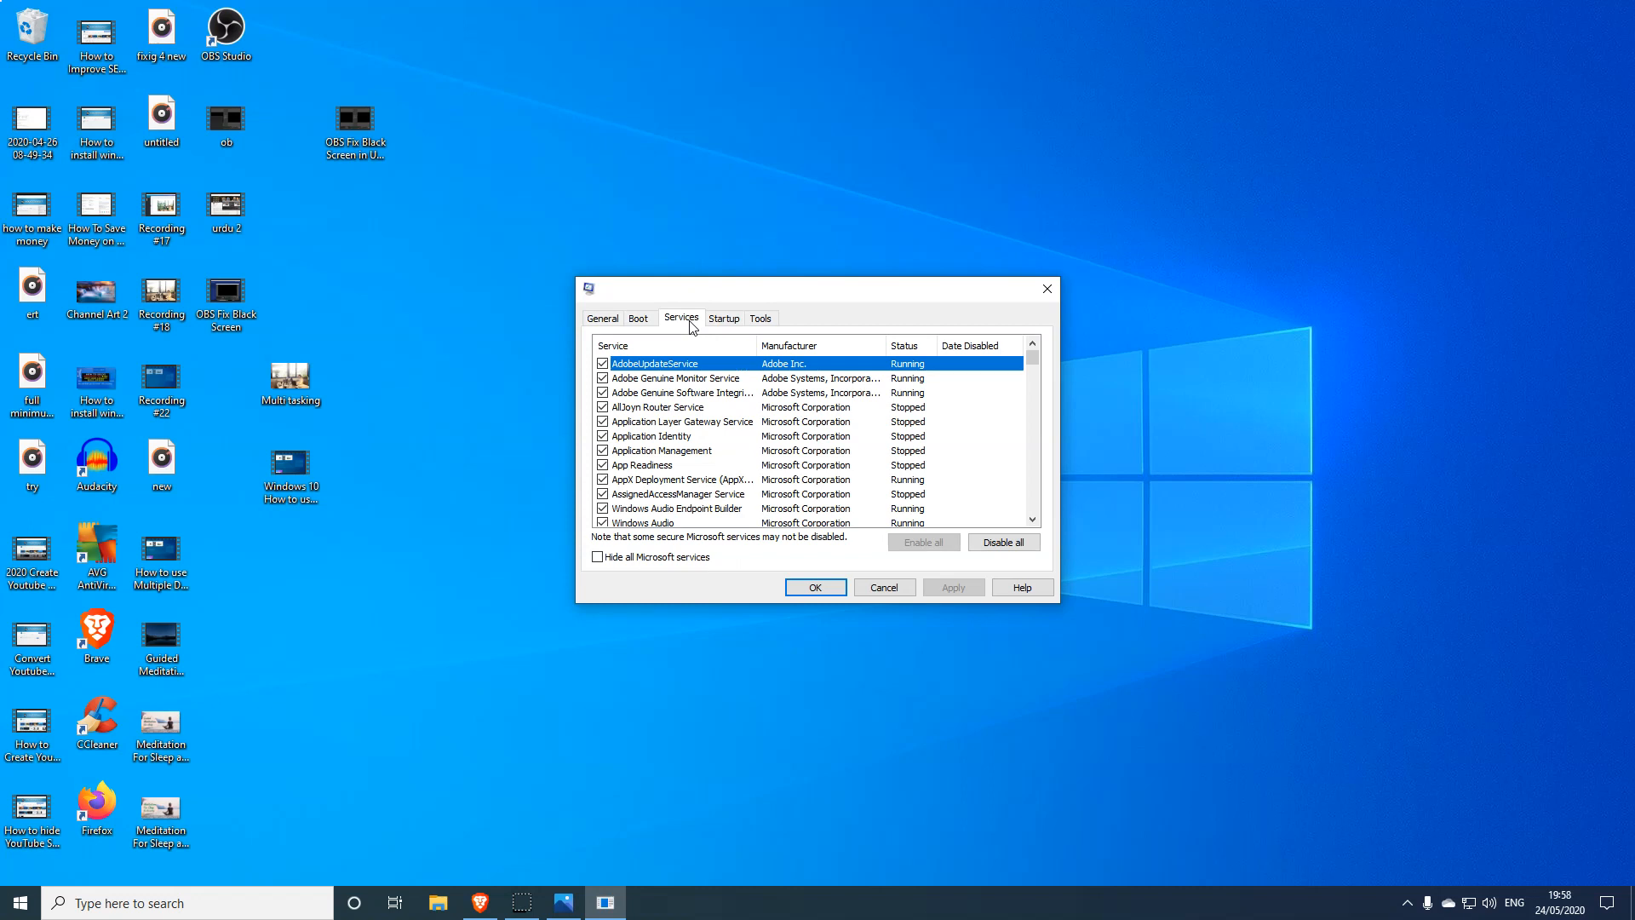
left_click(598, 558)
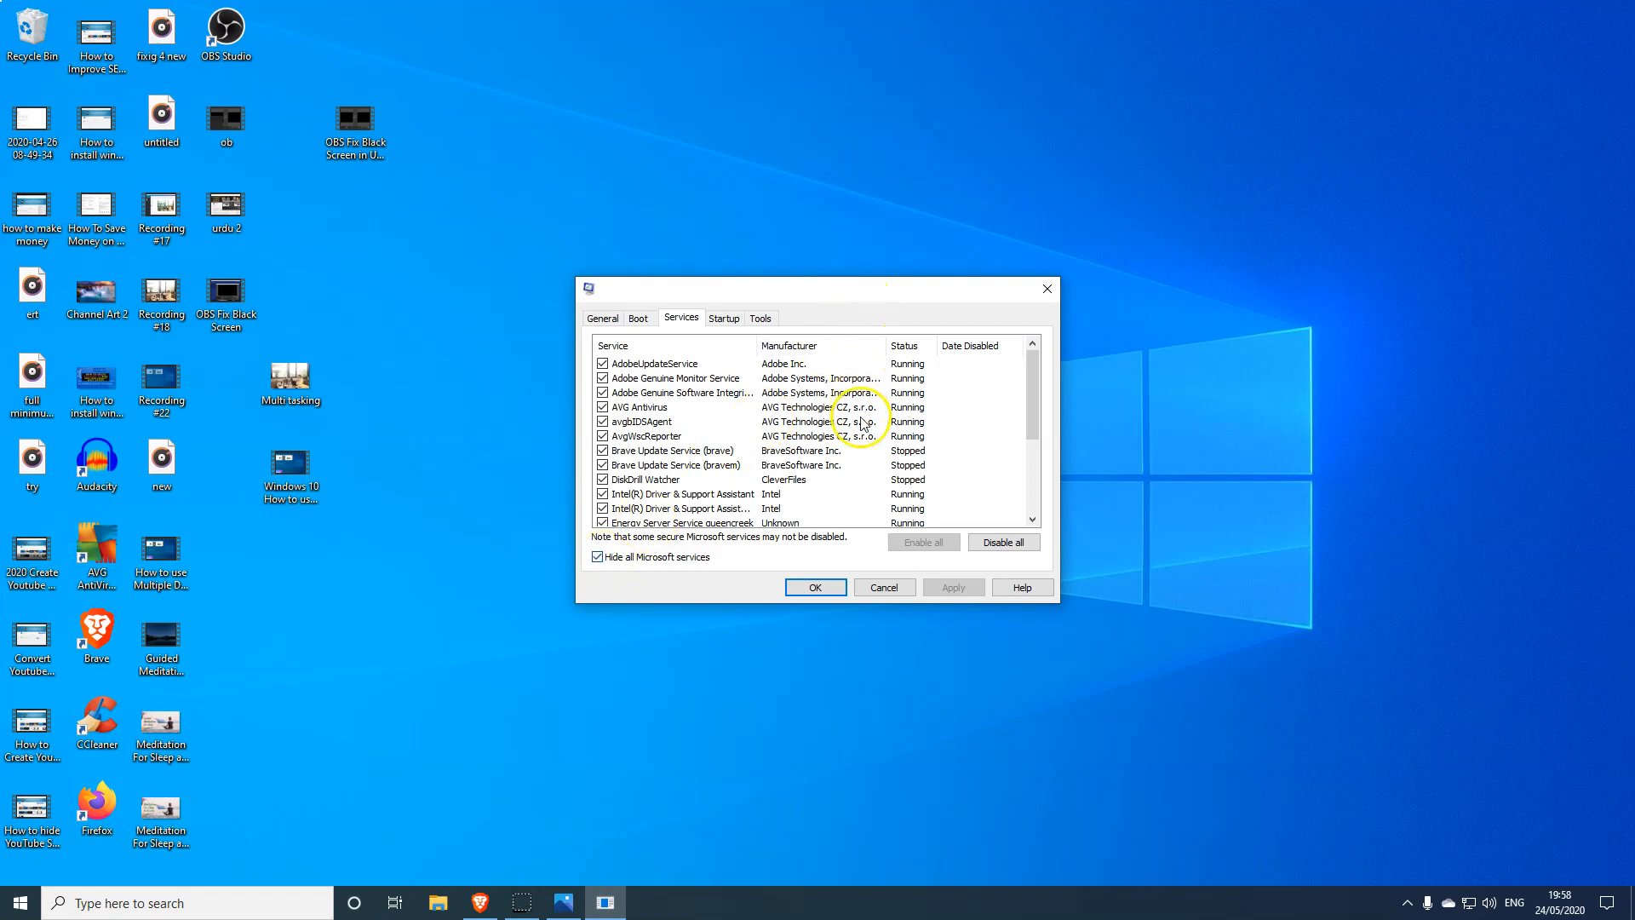
mouse_move(1030, 365)
left_mouse_down()
mouse_move(1027, 440)
mouse_move(1055, 366)
left_mouse_up()
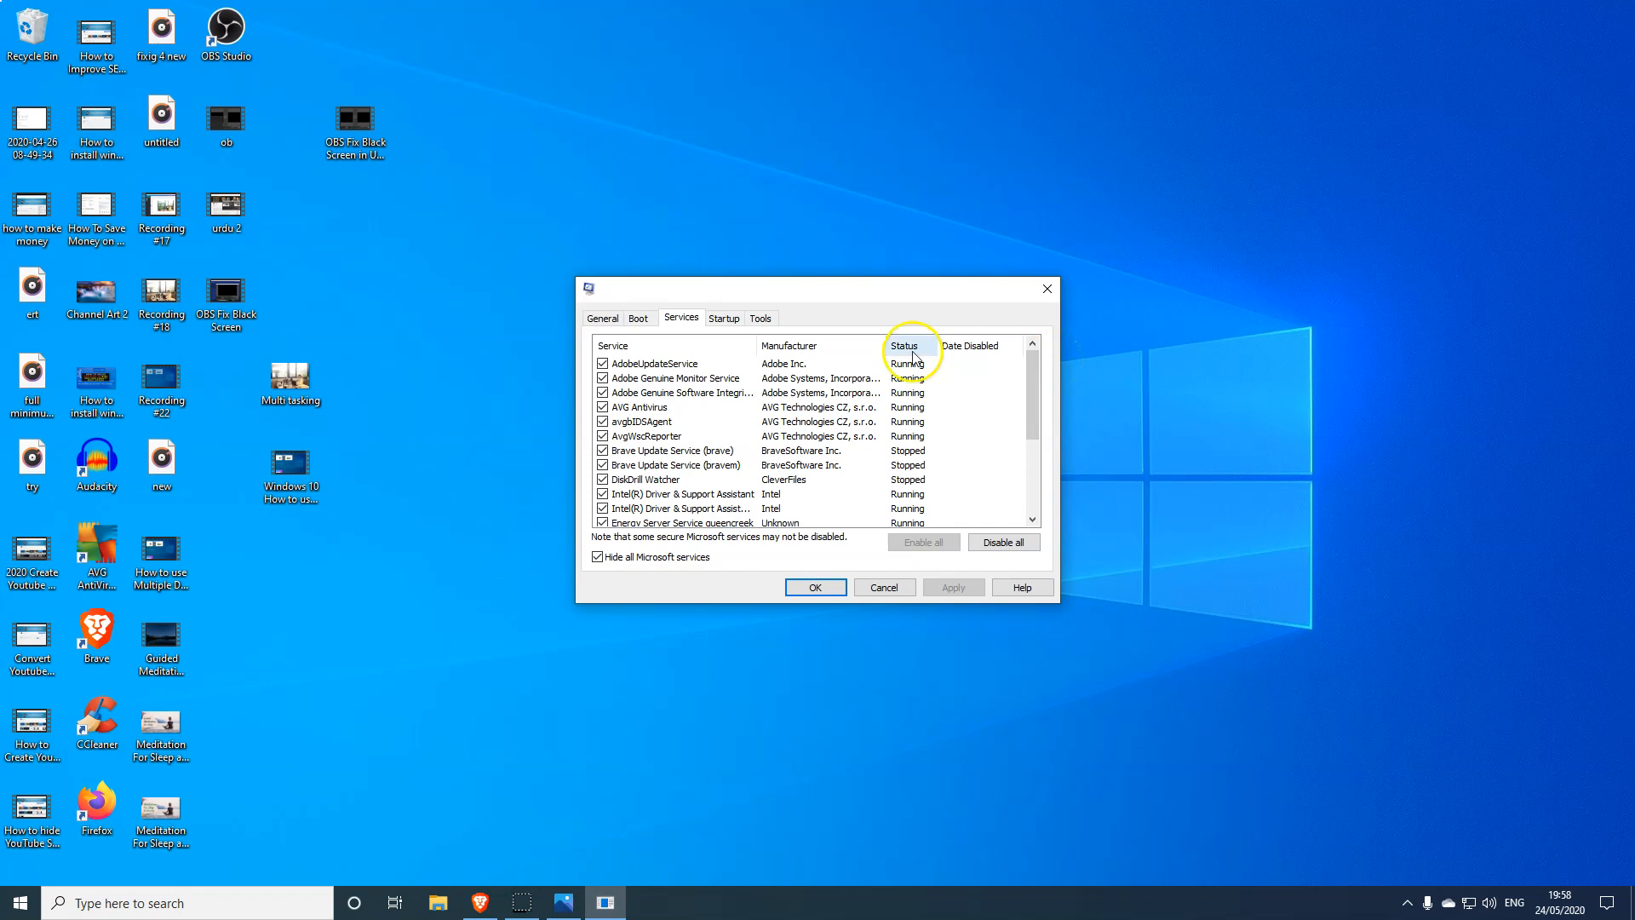
Disable AdobeUpdateService, the Adobe Genuine Software Integrity service, both Brave Update services and DiskDrill Watcher.
left_click(603, 364)
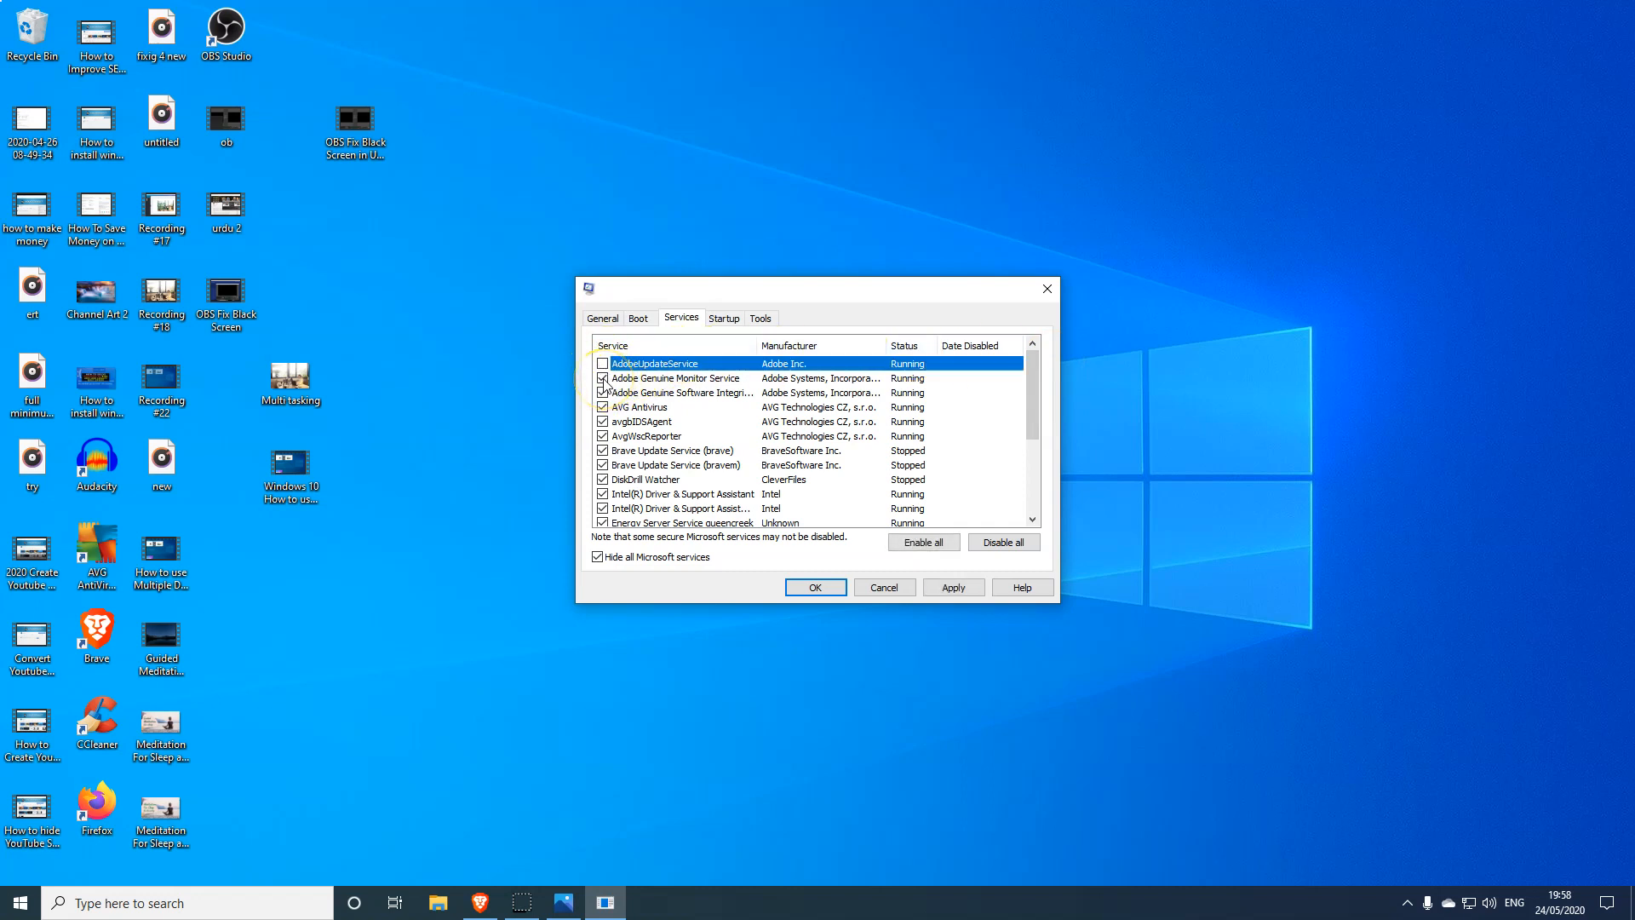
left_click(603, 392)
left_click(602, 450)
left_click(603, 465)
scroll(619, 497, "down", 1)
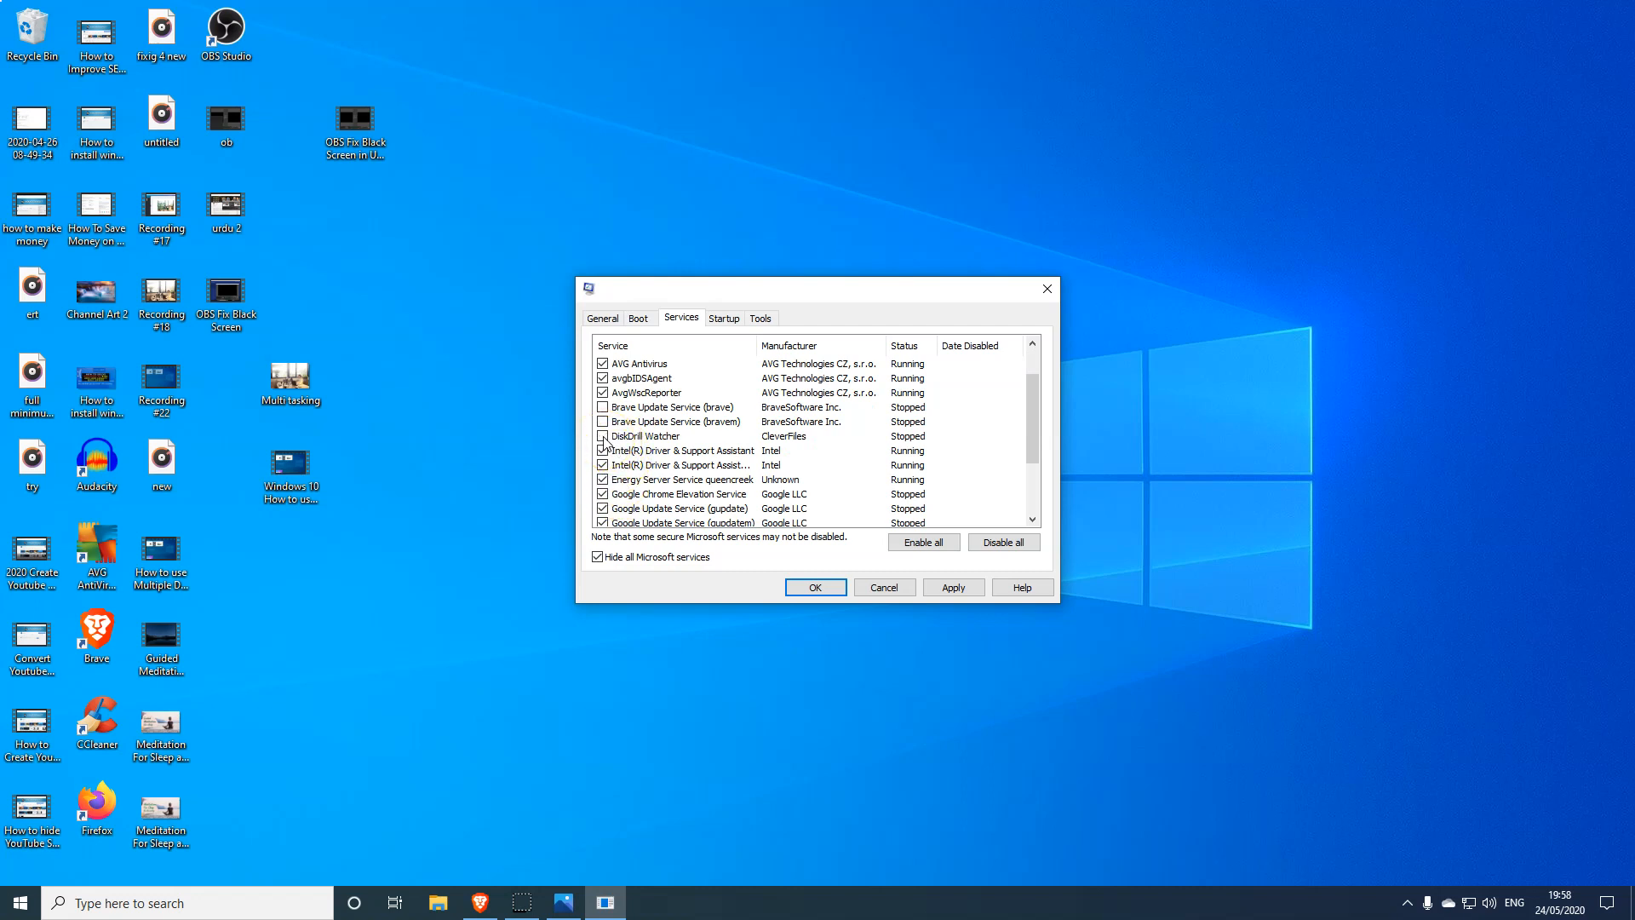
Disable the Mozilla Maintenance Service and the Wondershare Application Framework service, and apply the service changes.
scroll(619, 484, "down", 1)
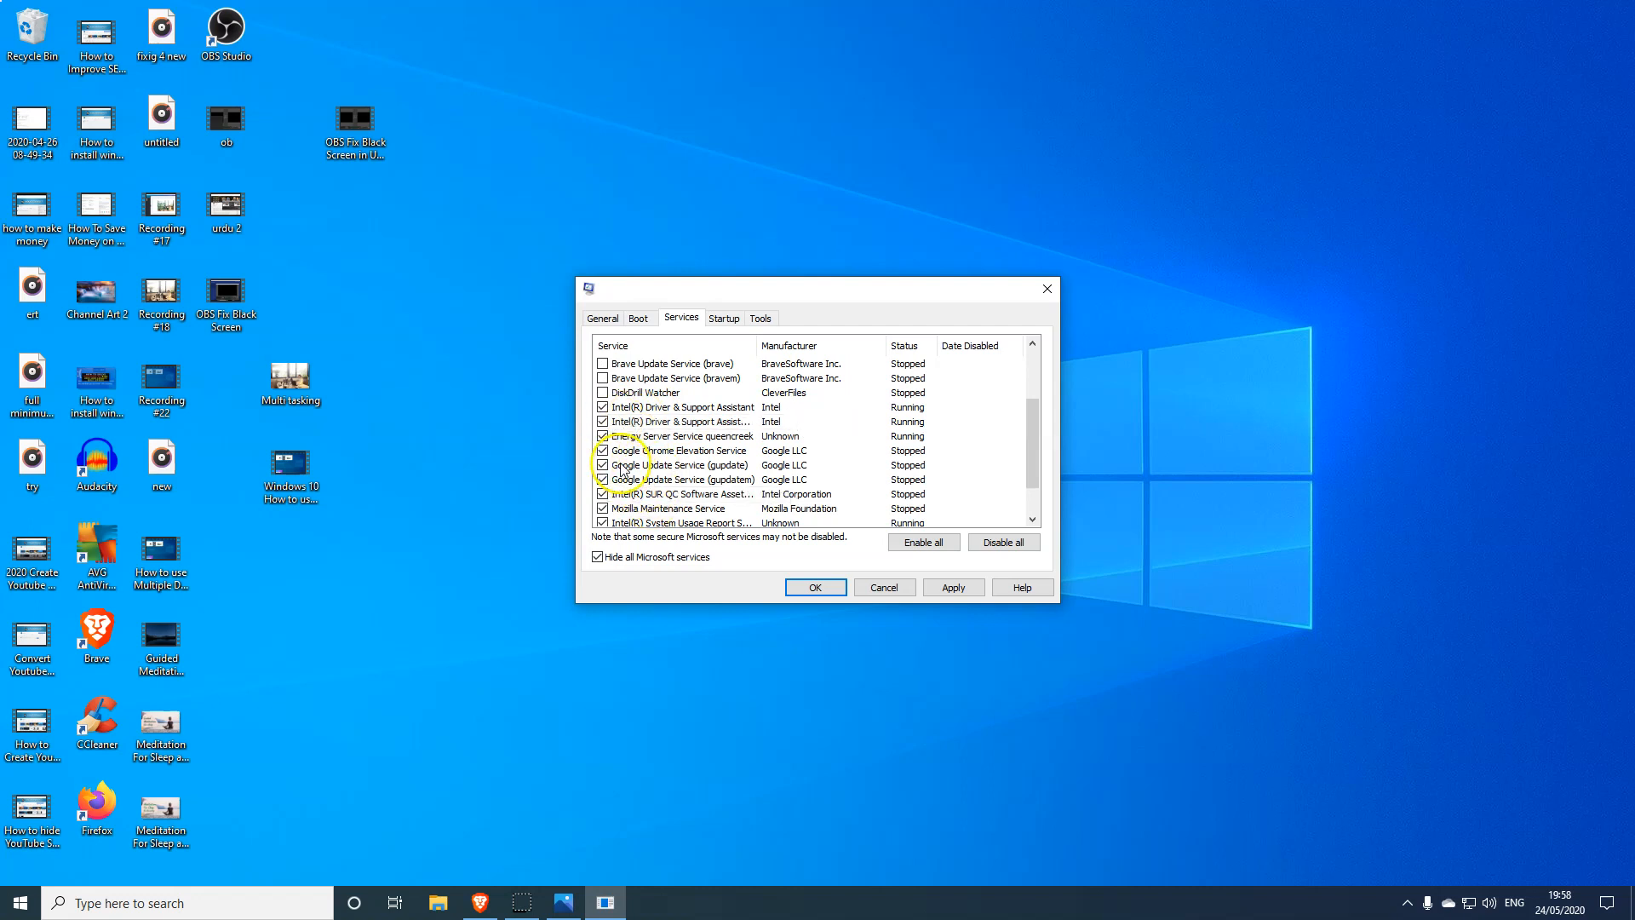
scroll(627, 477, "down", 1)
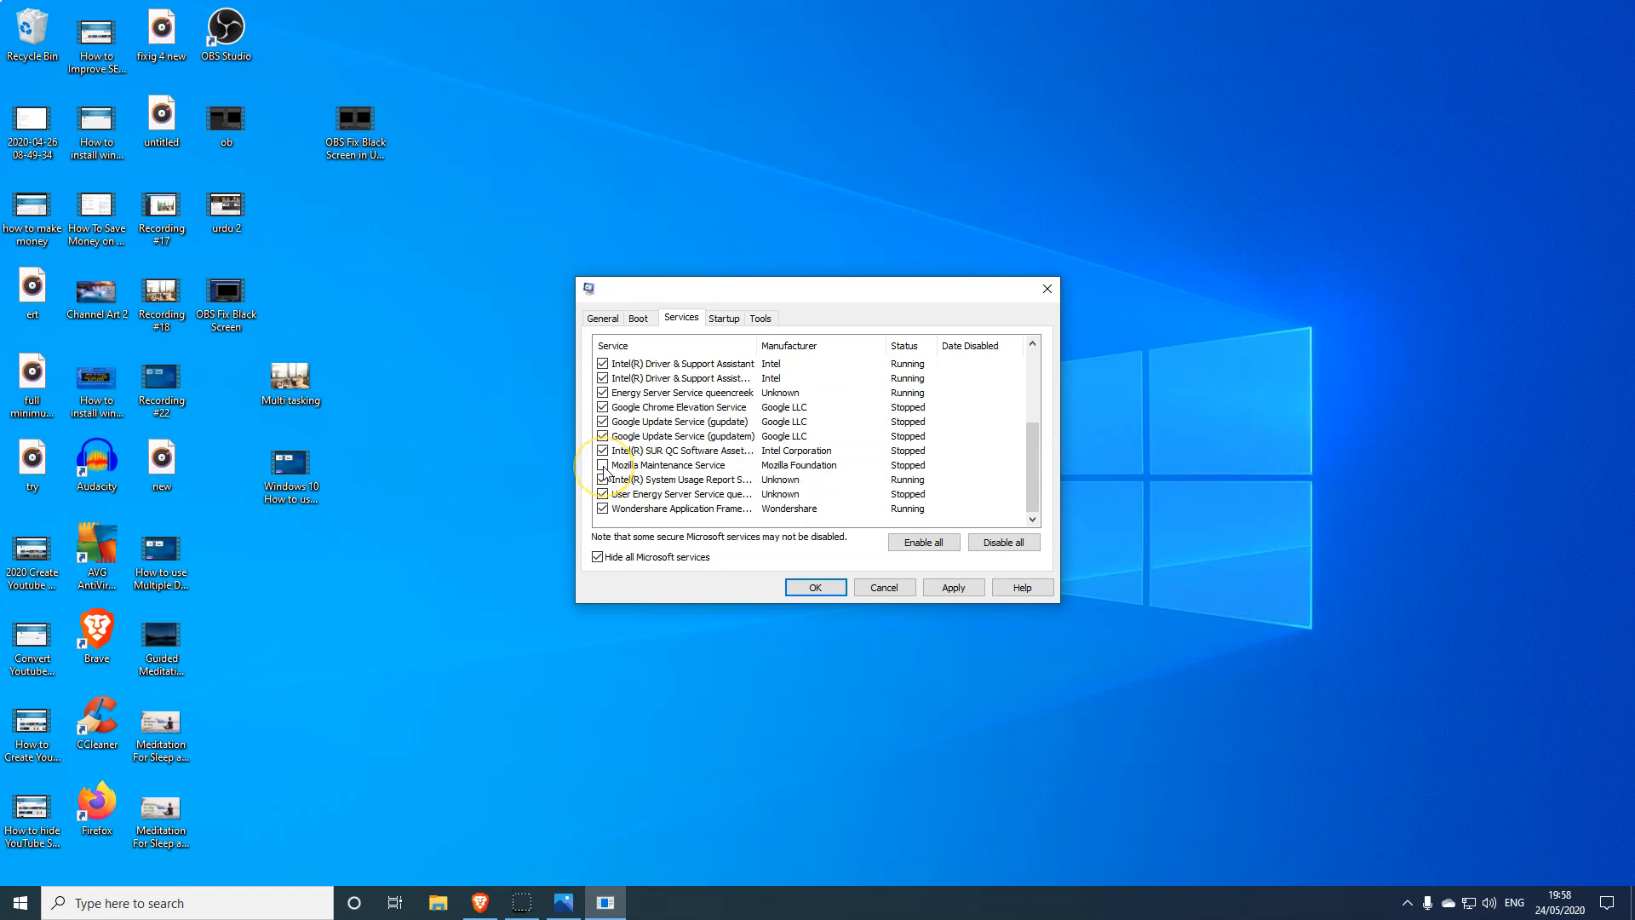
left_click(602, 509)
left_click(956, 588)
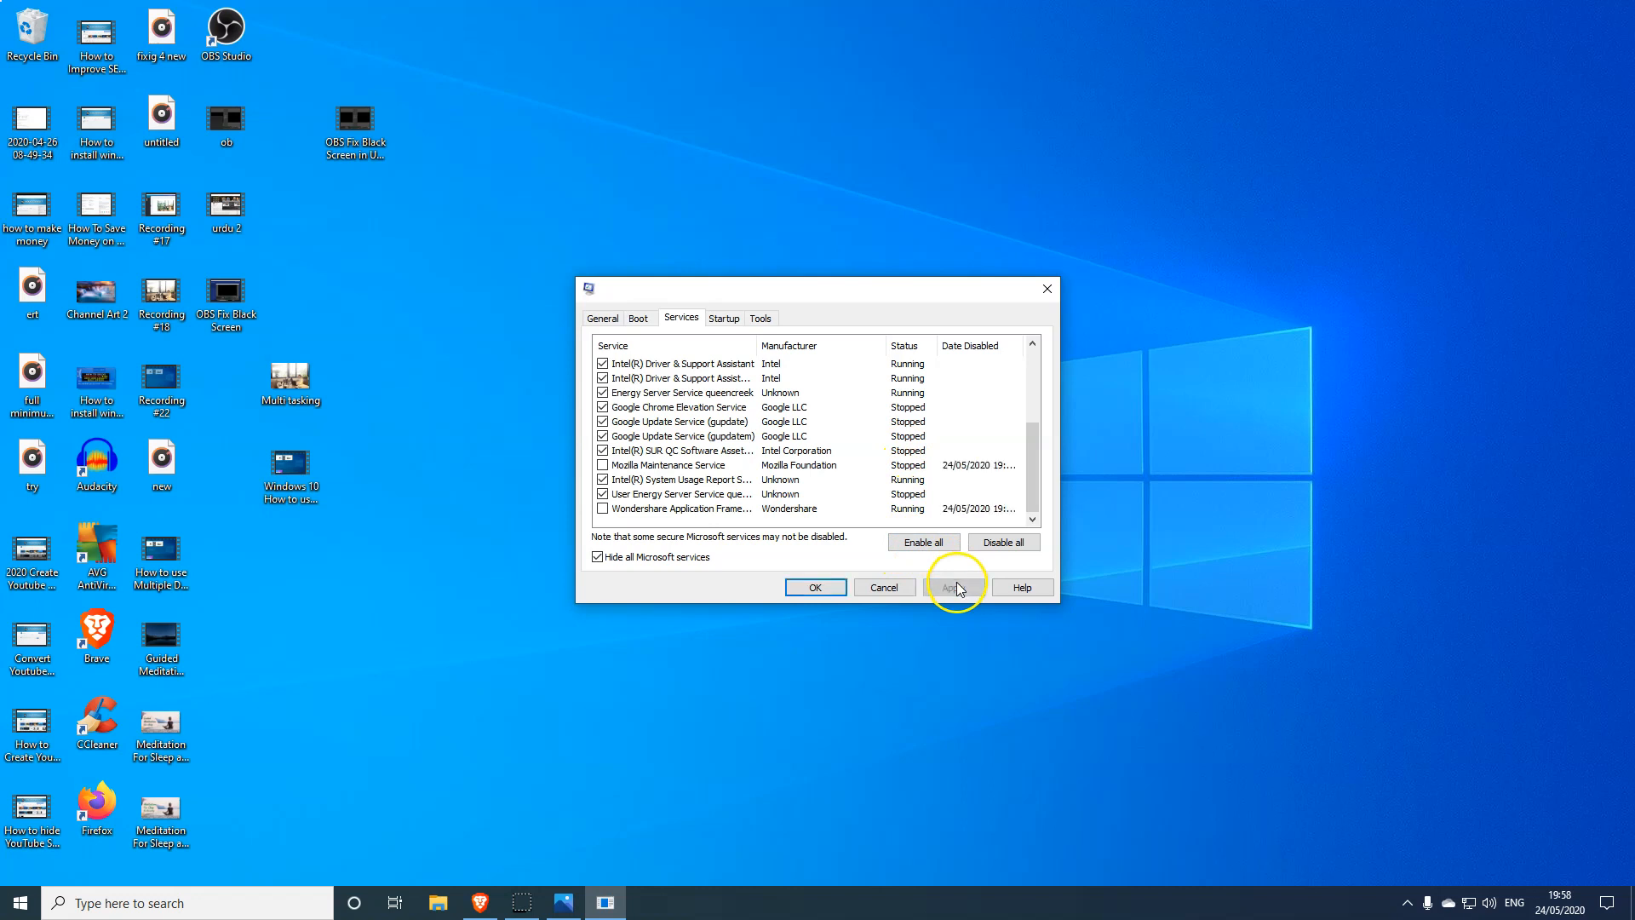
Open Task Manager's startup list from System Configuration and look through the startup programs.
left_click(724, 324)
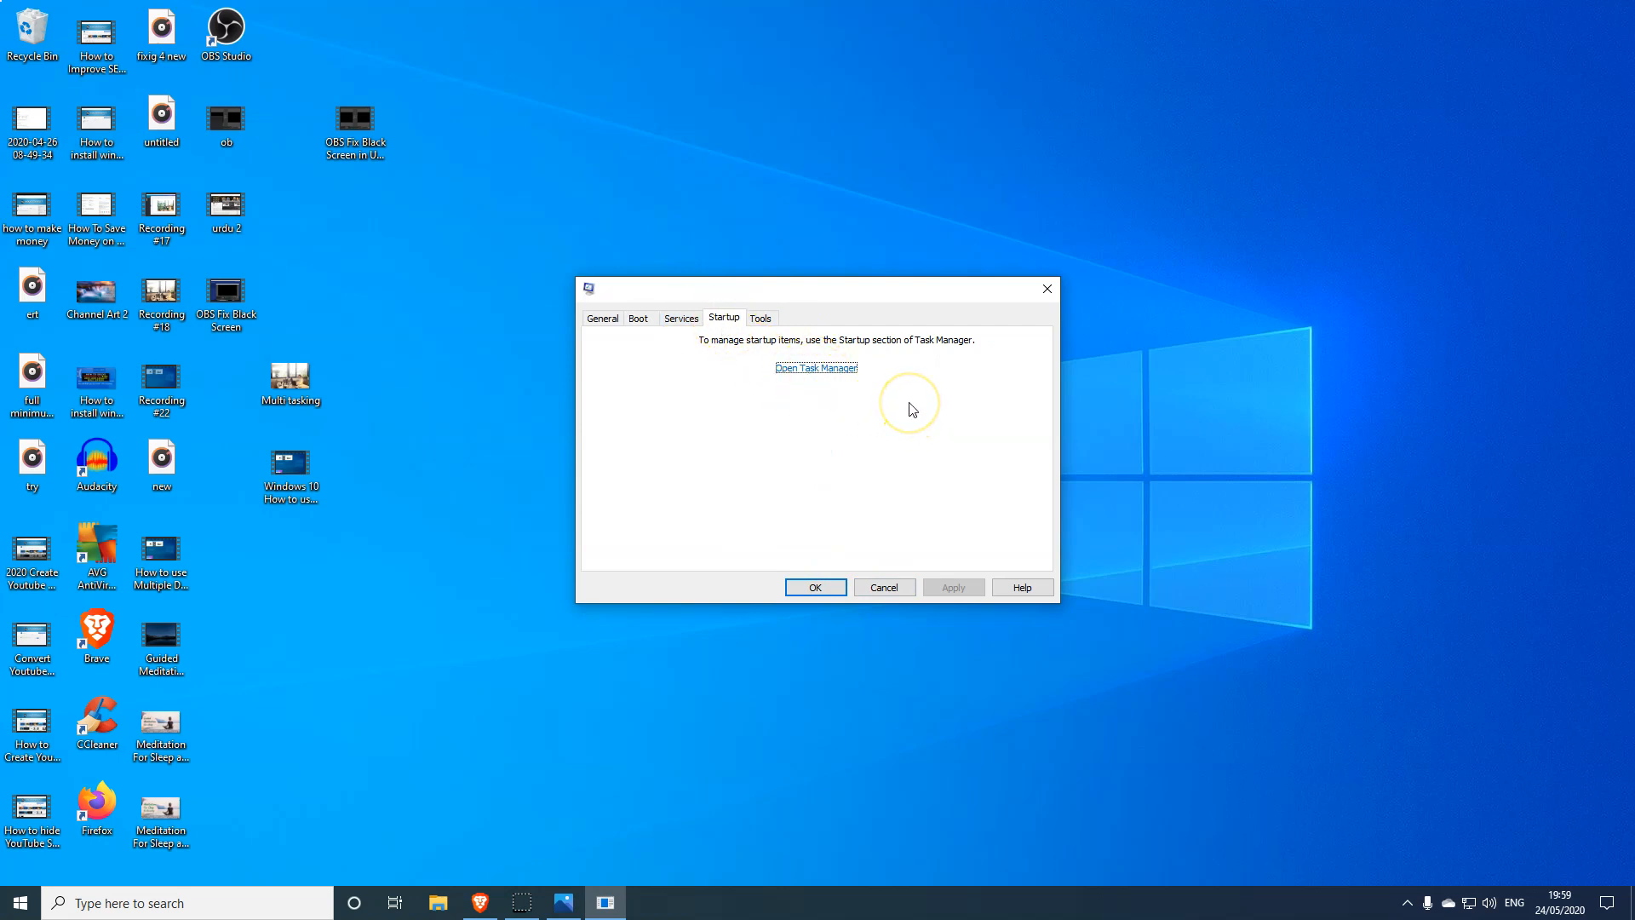
left_click(827, 372)
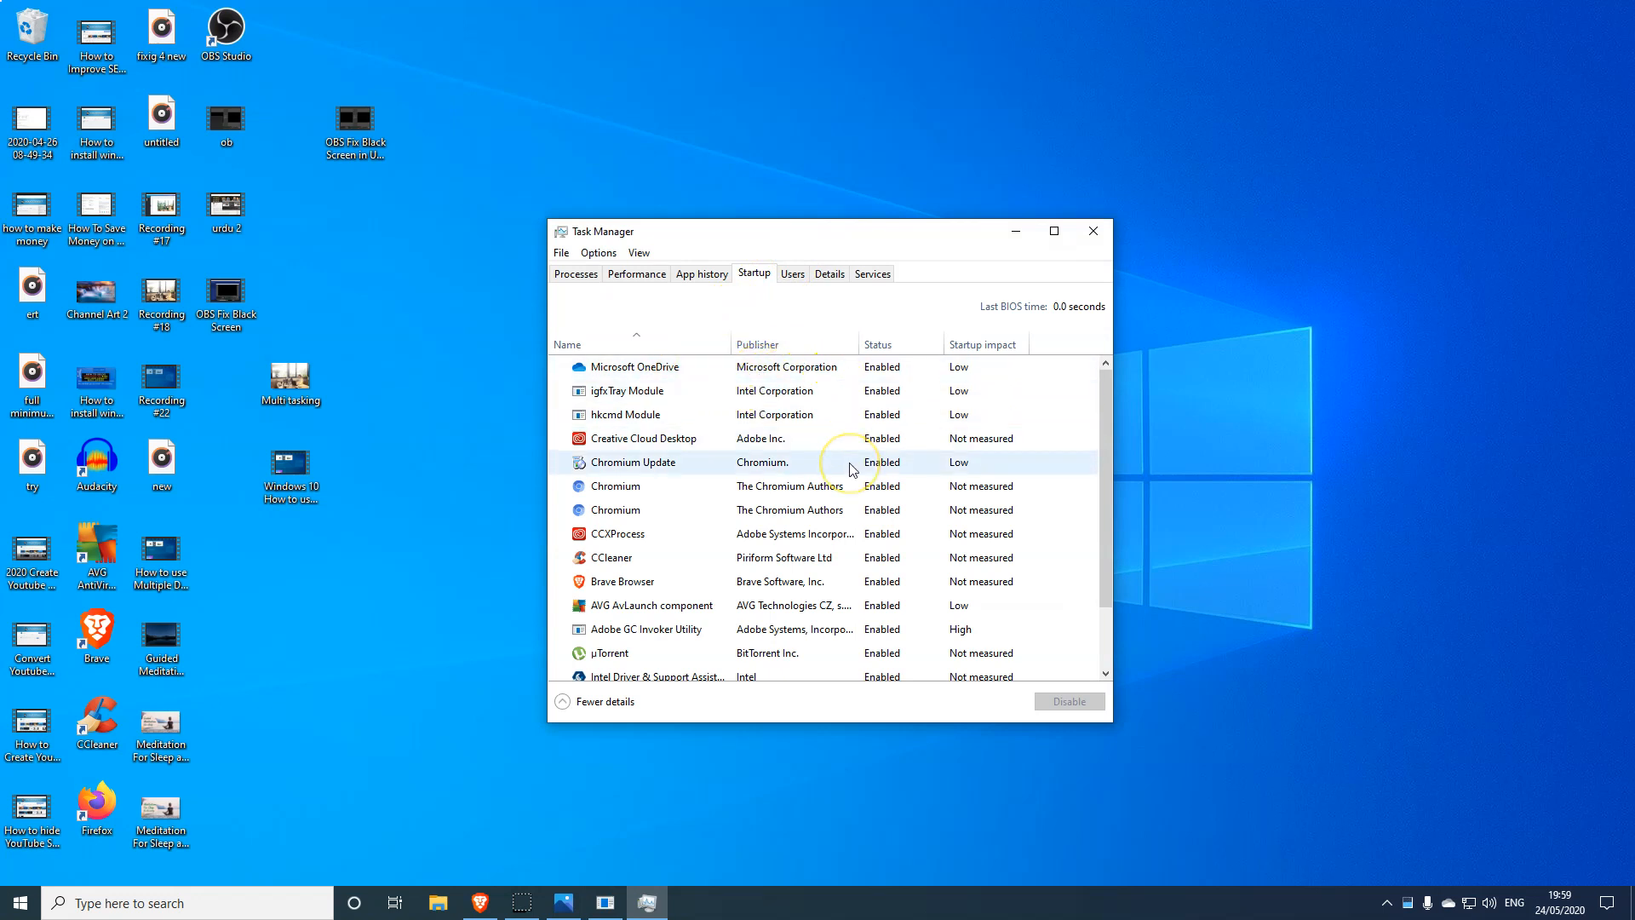
scroll(848, 468, "down", 1)
left_click_drag(1102, 456, 1108, 402)
left_click(991, 407)
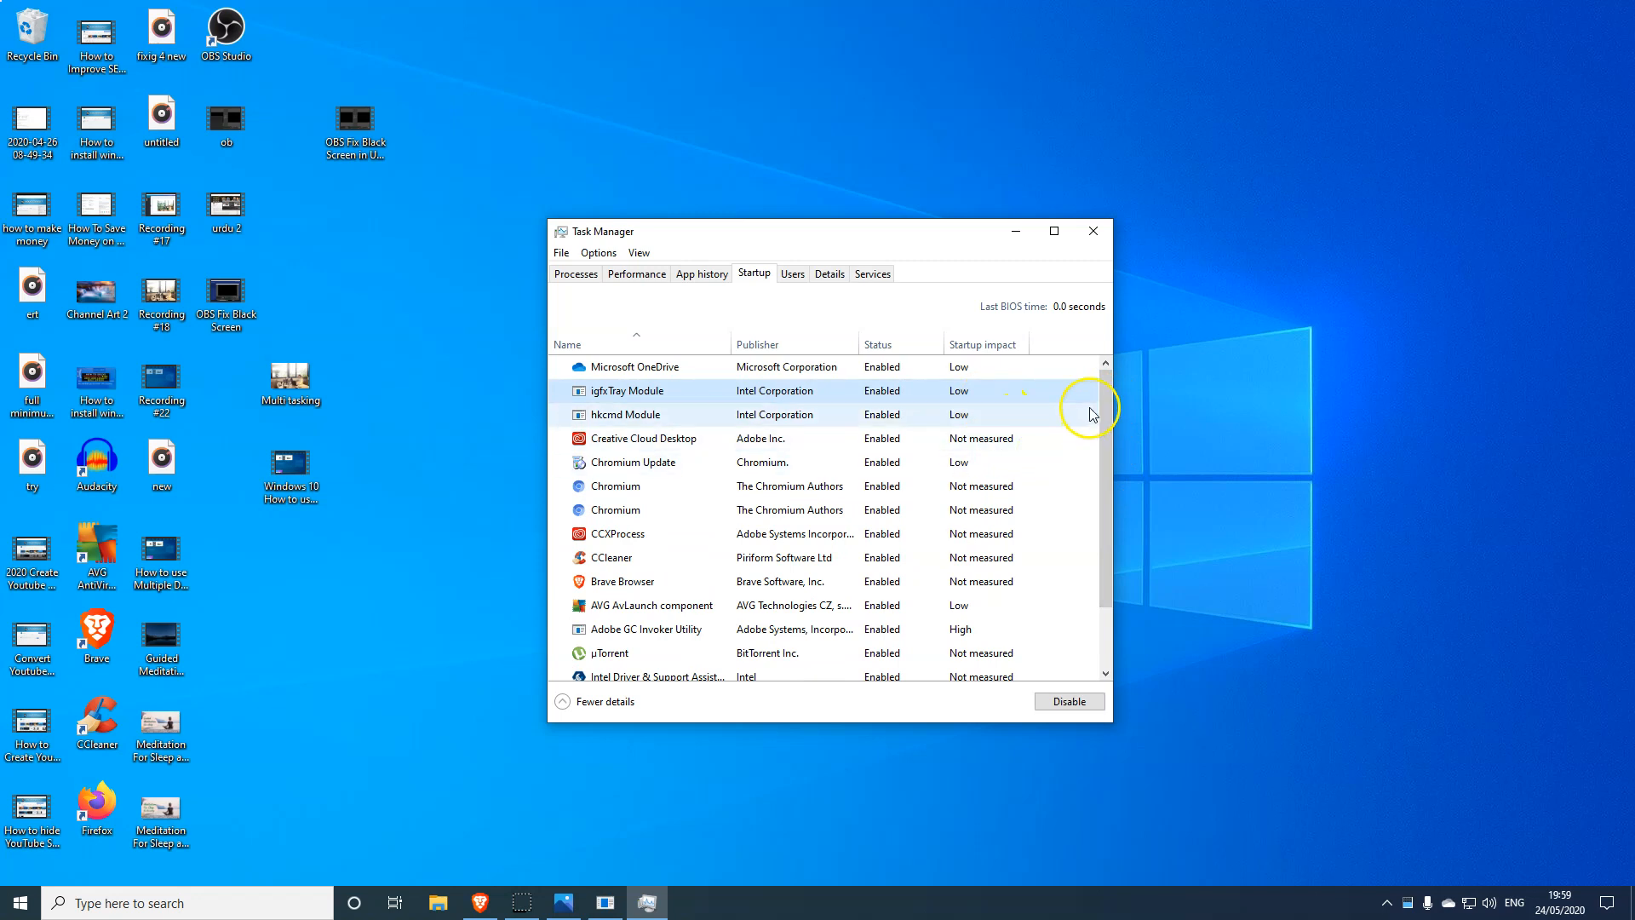
Disable Adobe GC Invoker Utility and persistence Module in the list of startup programs.
left_click_drag(1106, 377, 1107, 443)
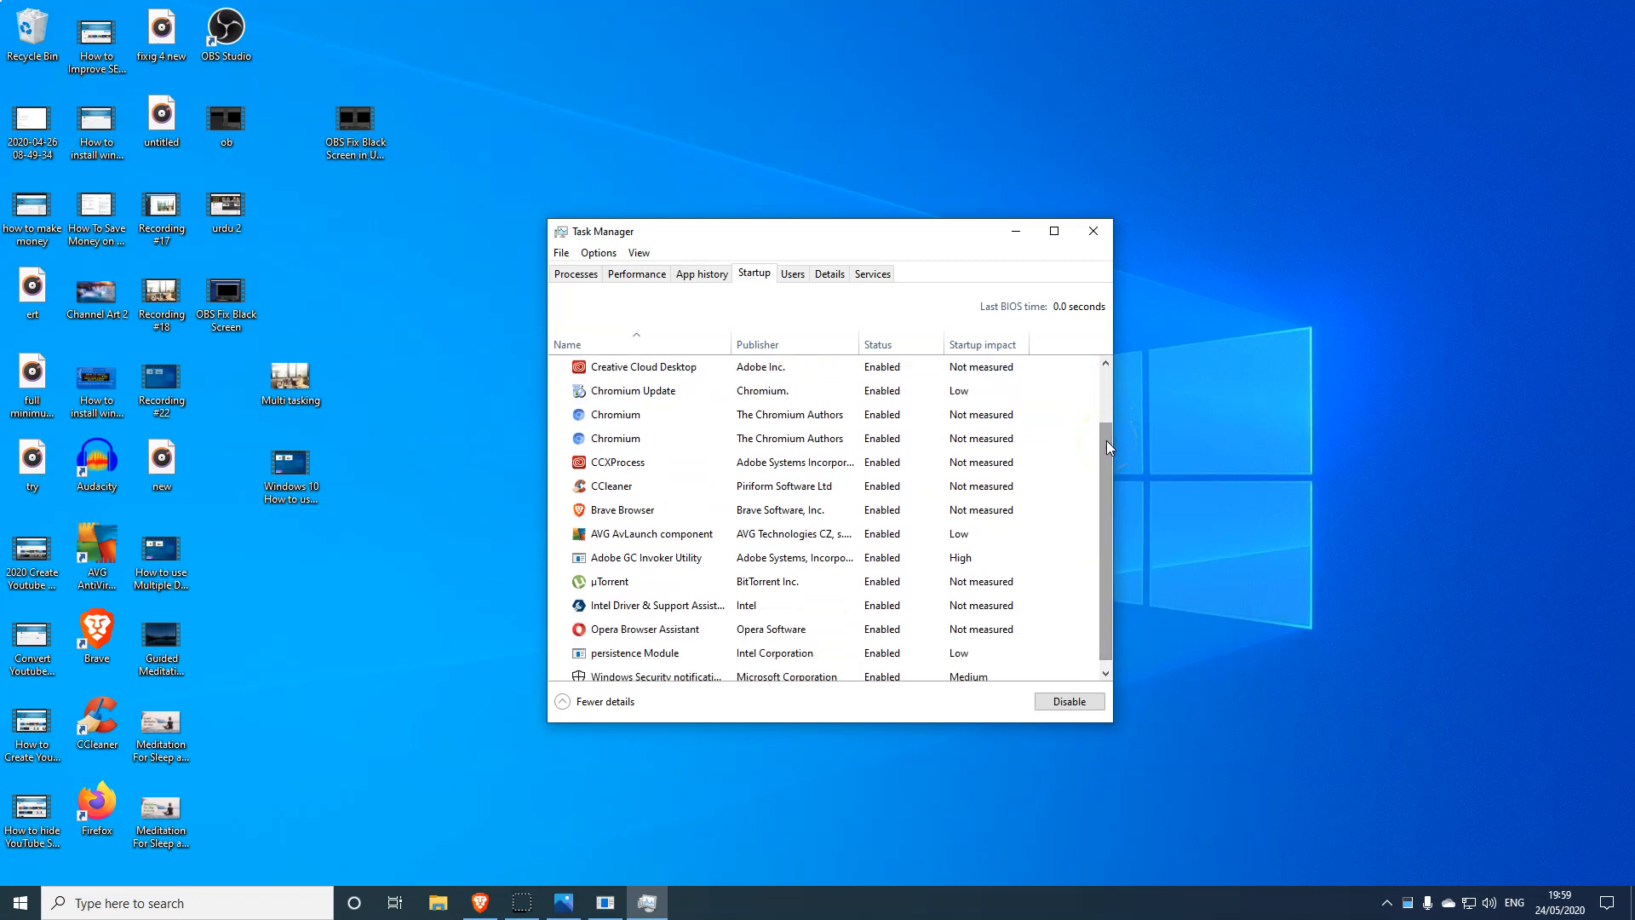
left_click(844, 559)
left_click(842, 563)
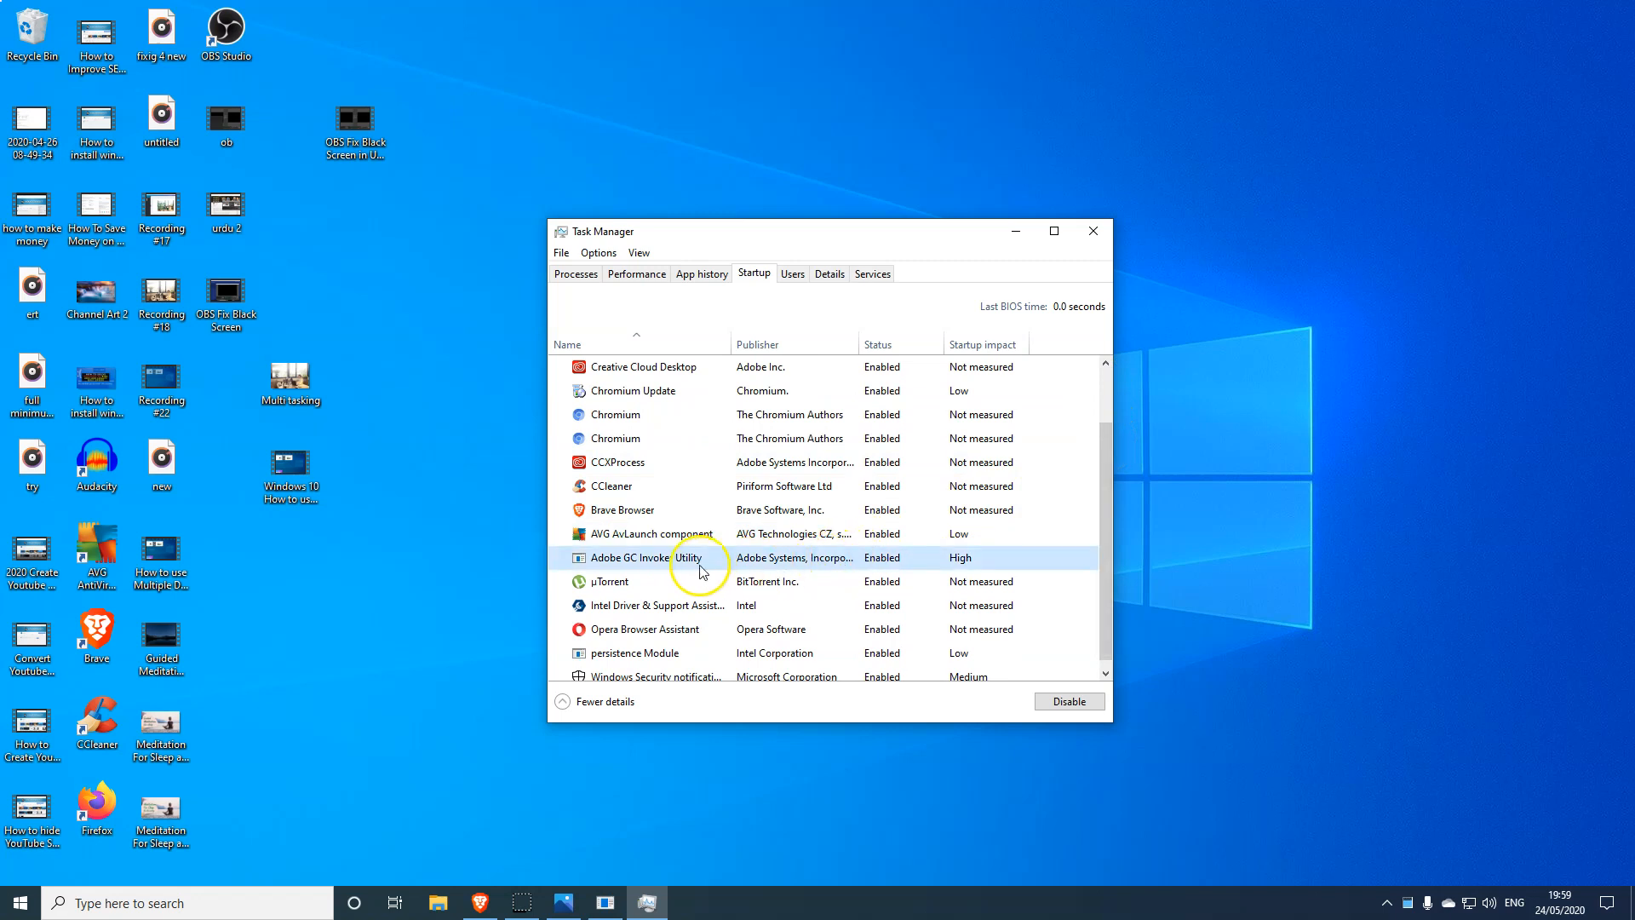
left_click(960, 569)
left_click(1055, 702)
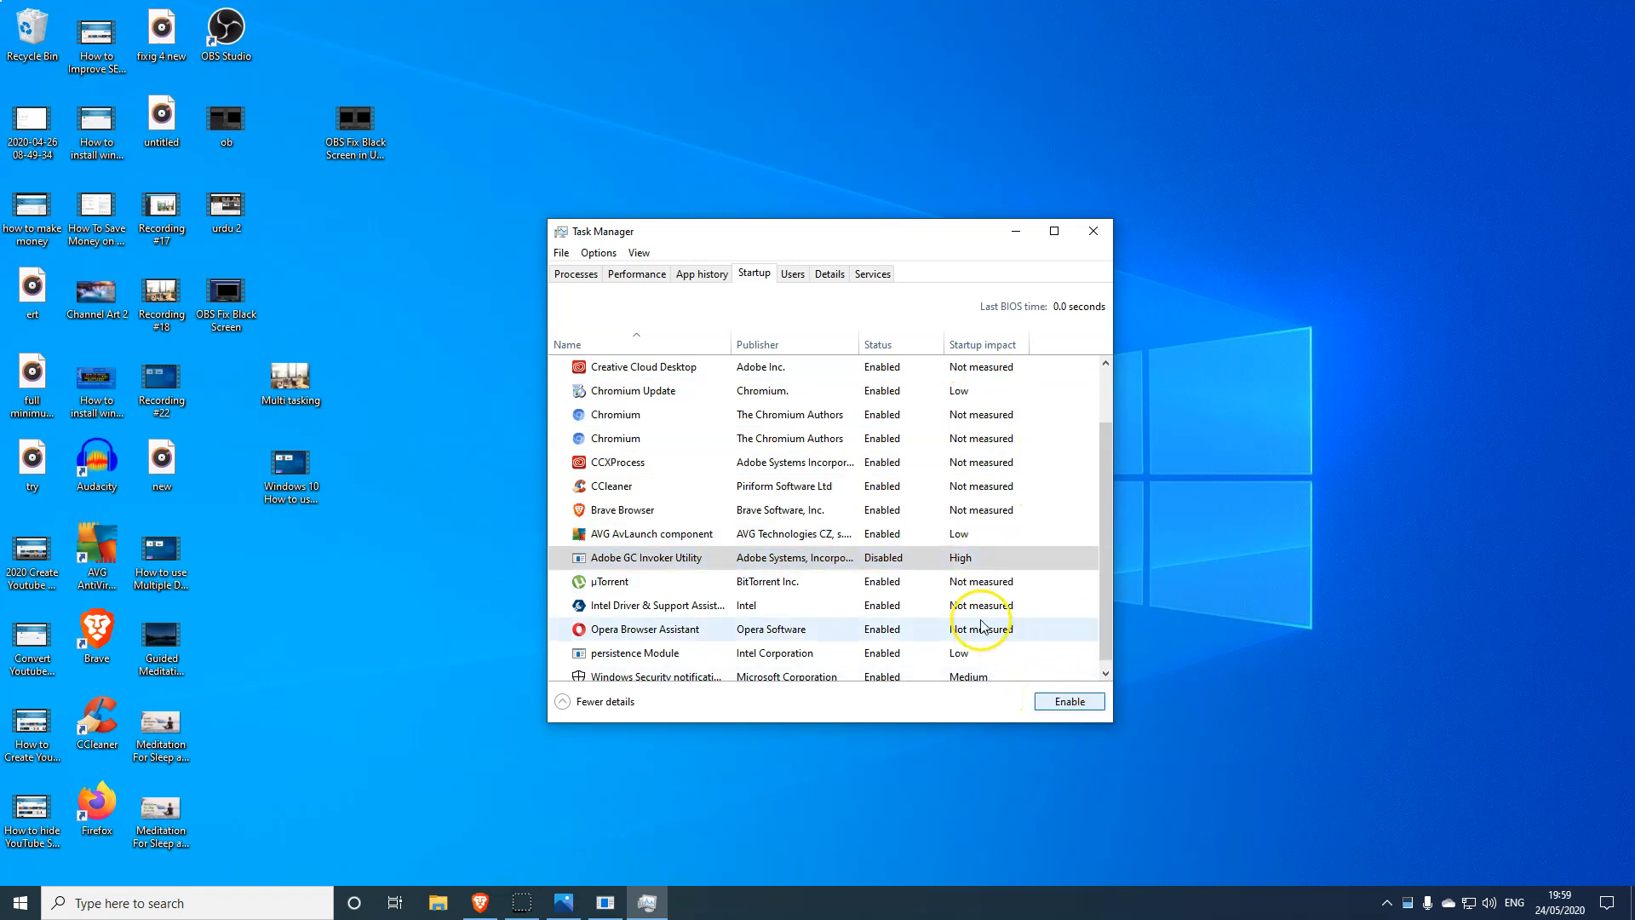
left_click_drag(1107, 499, 1107, 549)
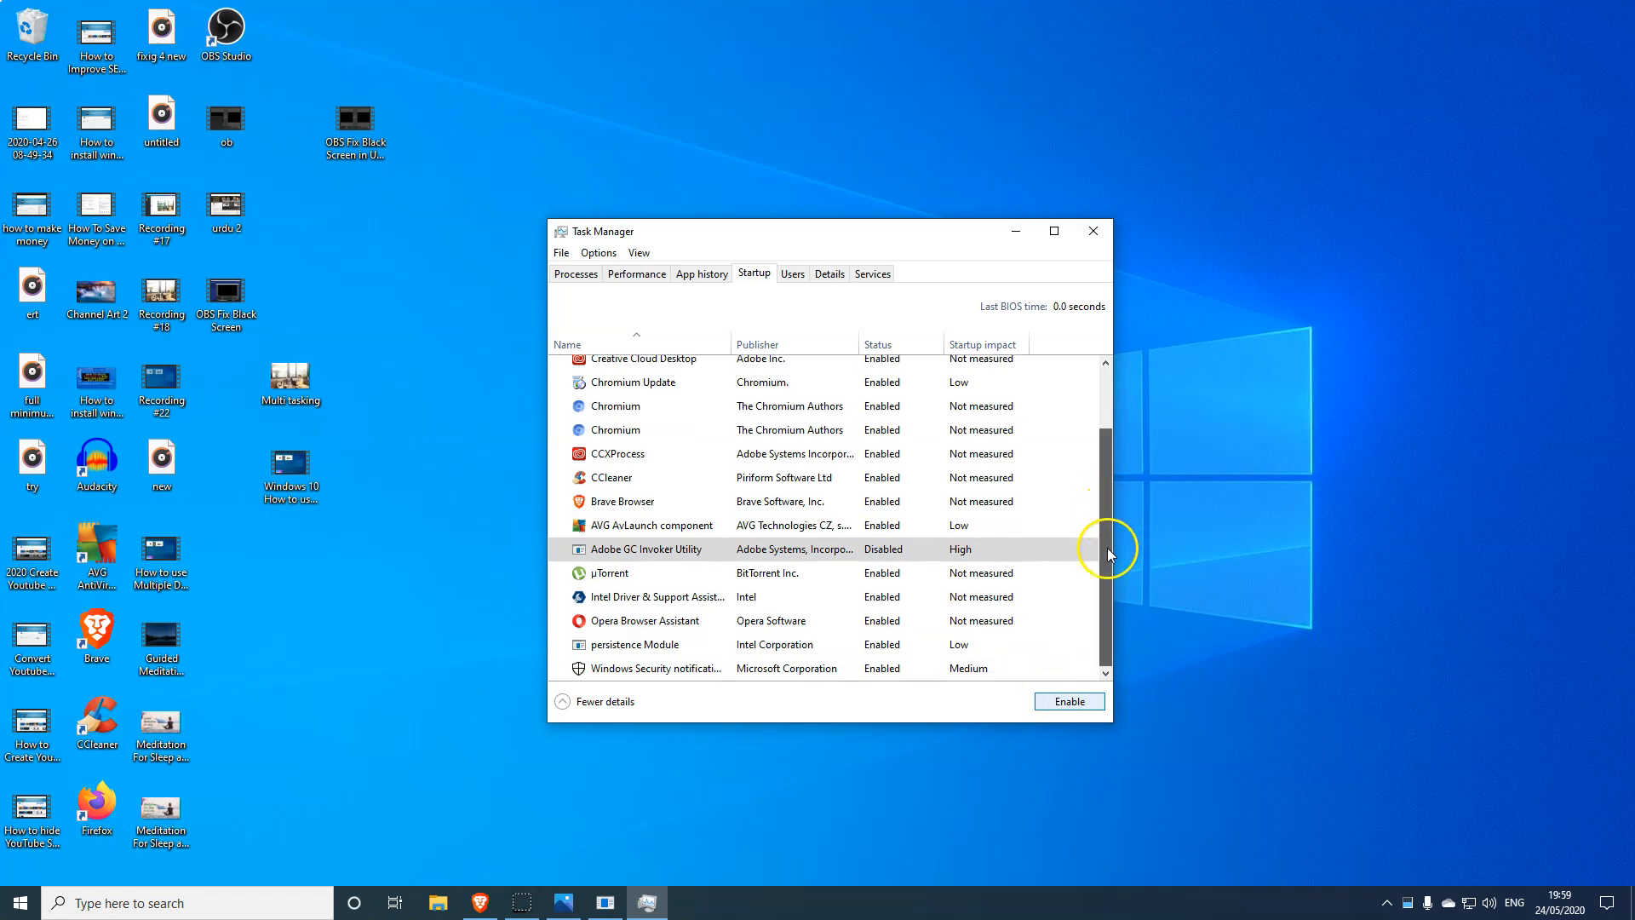
left_click(918, 653)
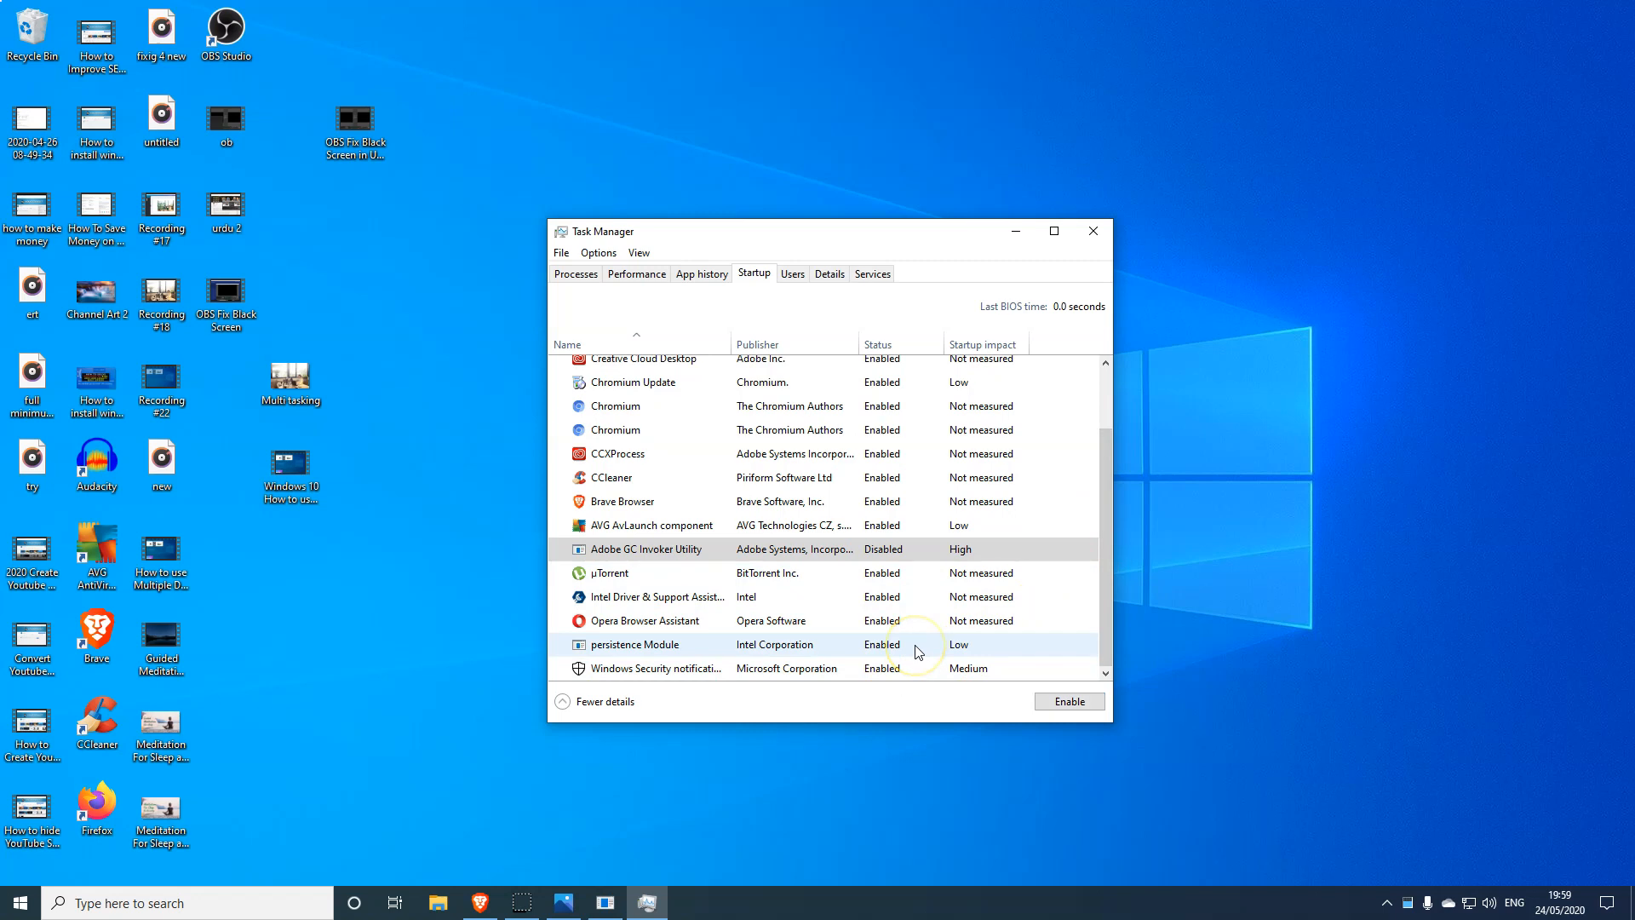
Disable µTorrent and Opera Browser Assistant in the list of startup programs.
scroll(915, 647, "up", 3)
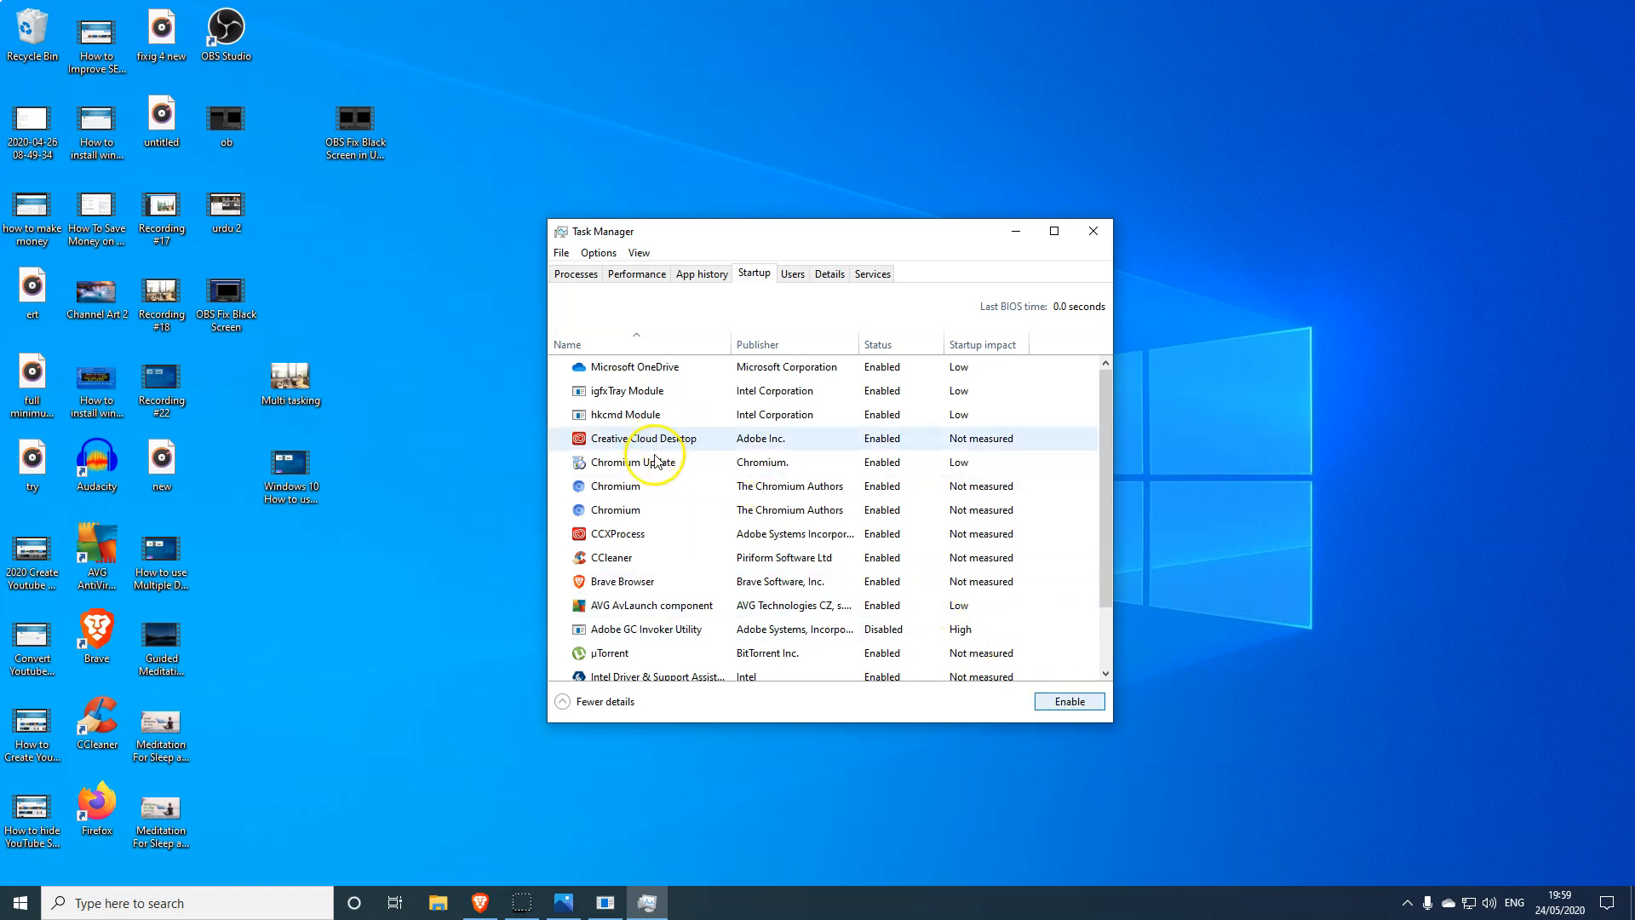
left_click(654, 488)
scroll(692, 549, "down", 1)
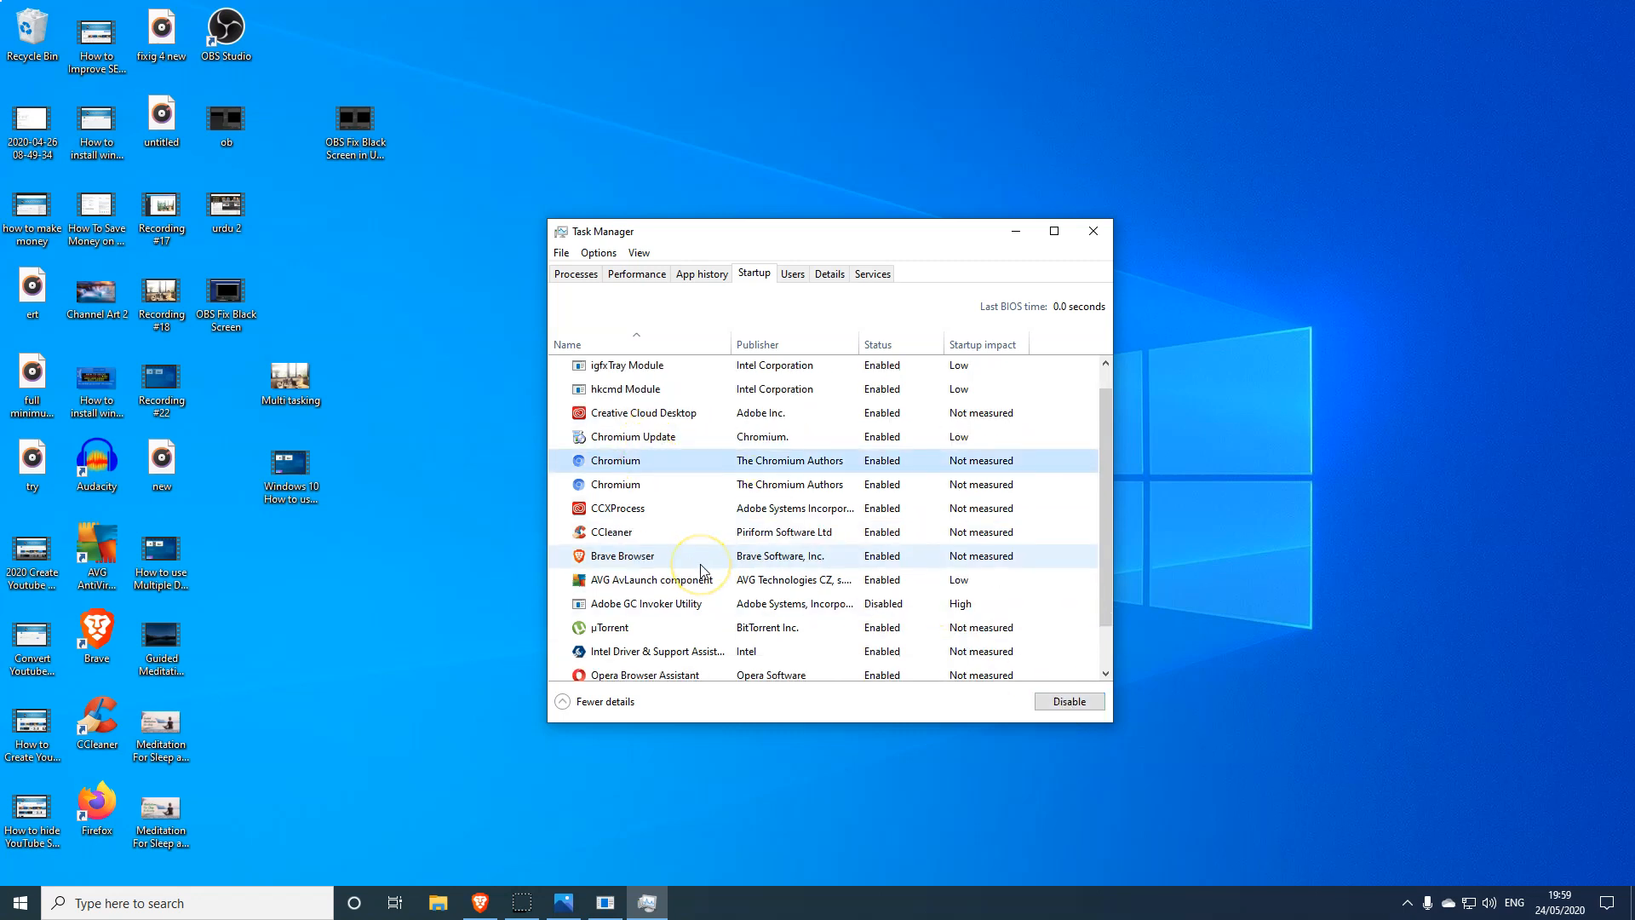
scroll(675, 571, "down", 1)
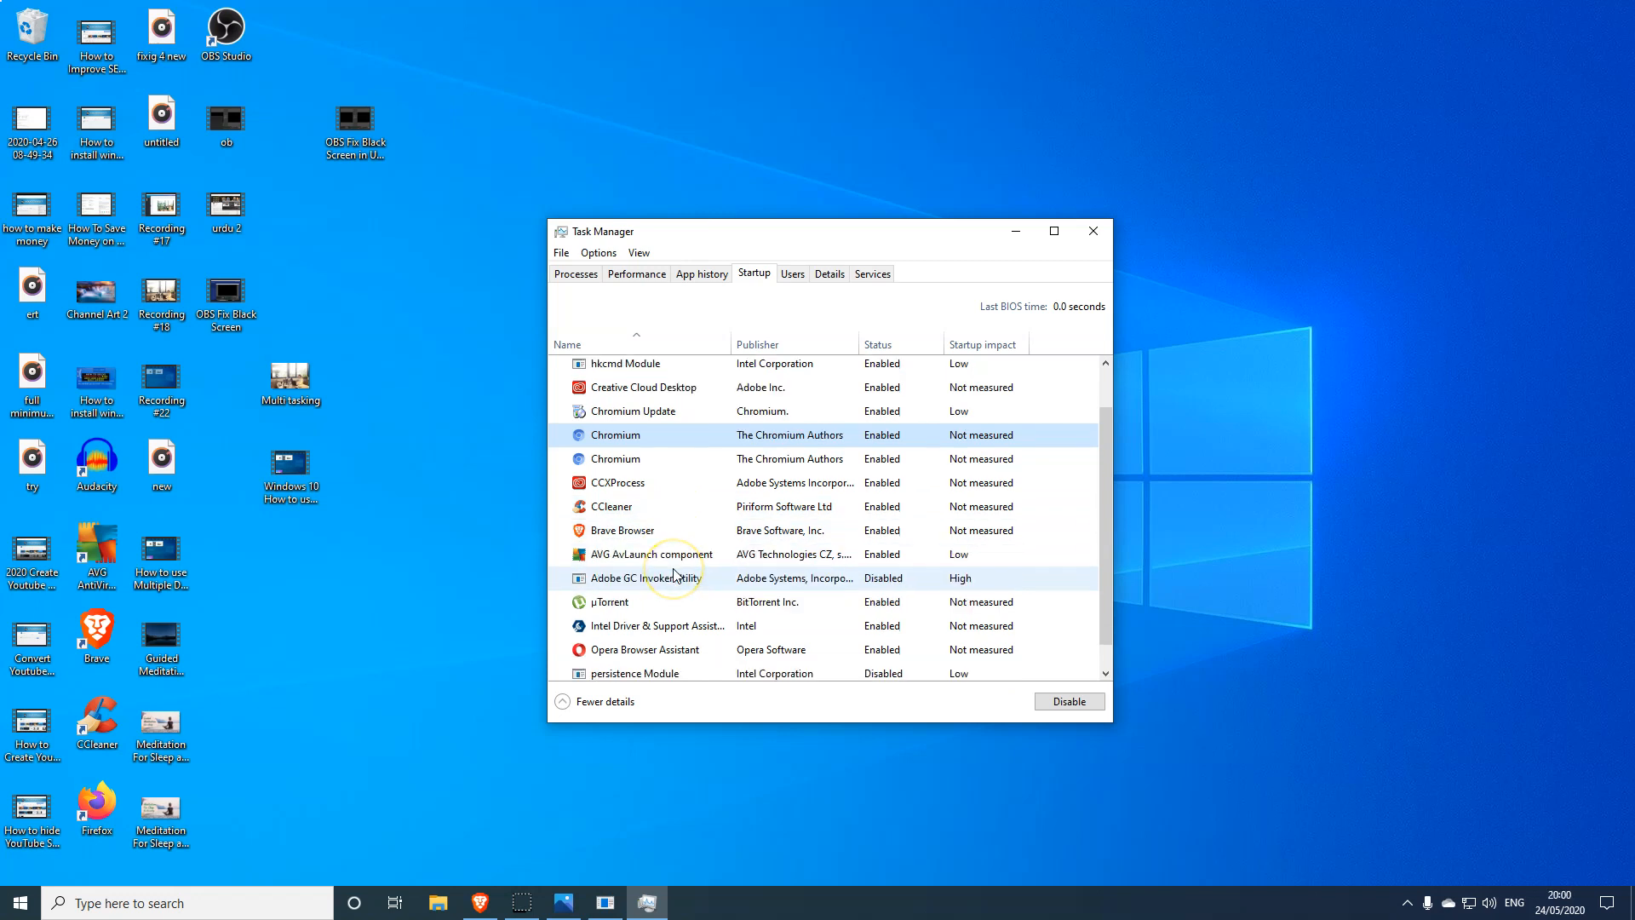
scroll(677, 572, "down", 1)
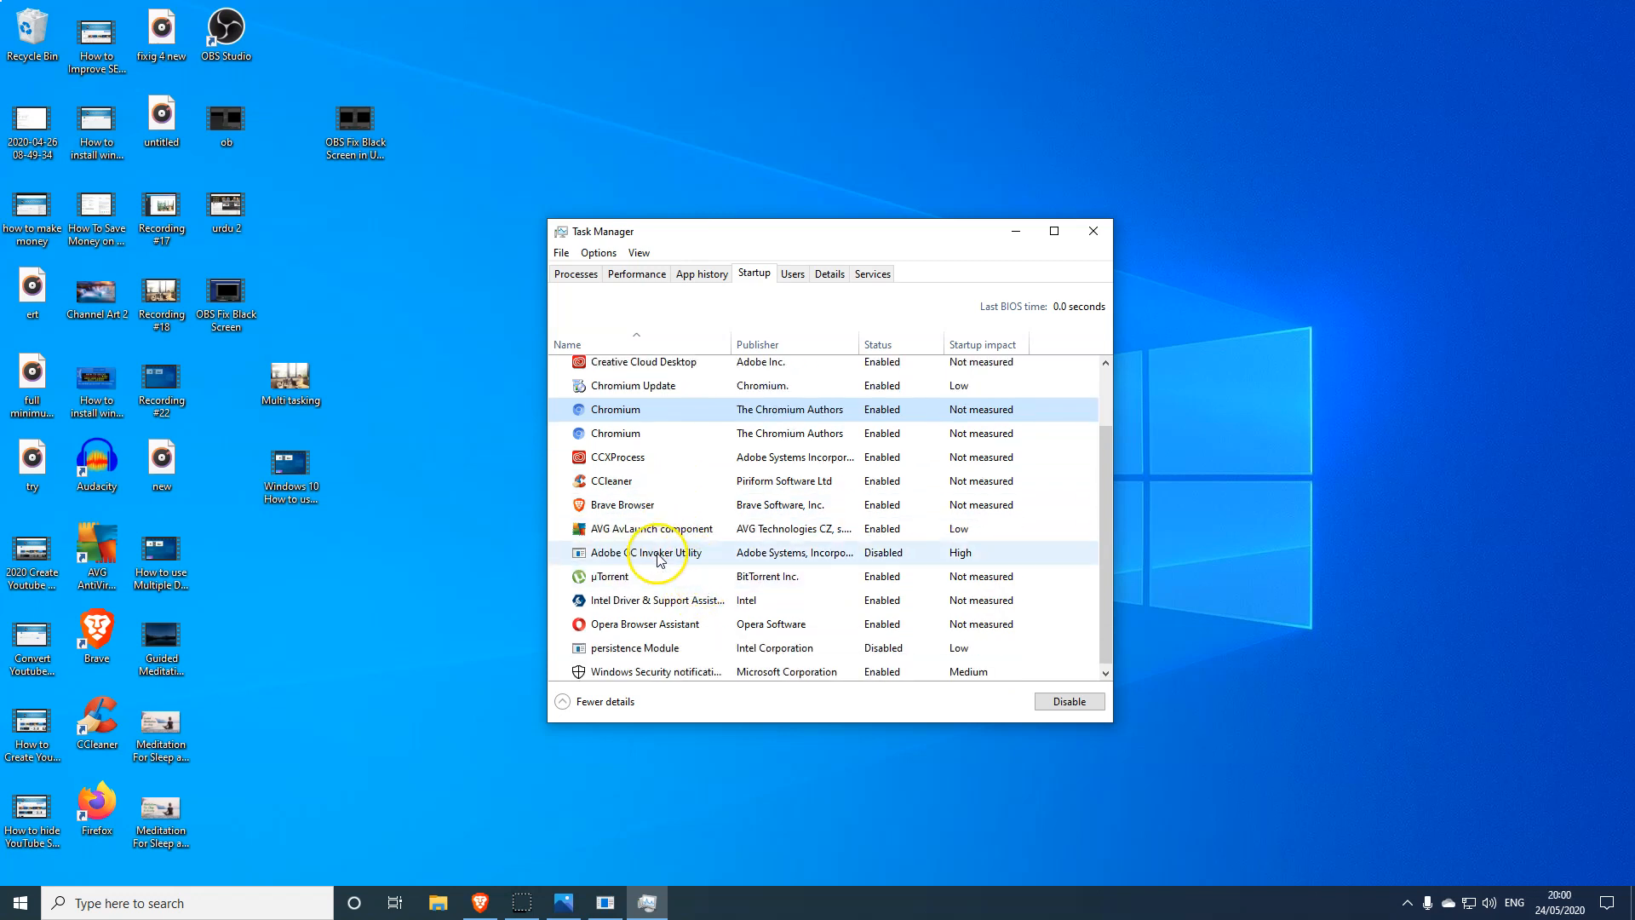
left_click(726, 573)
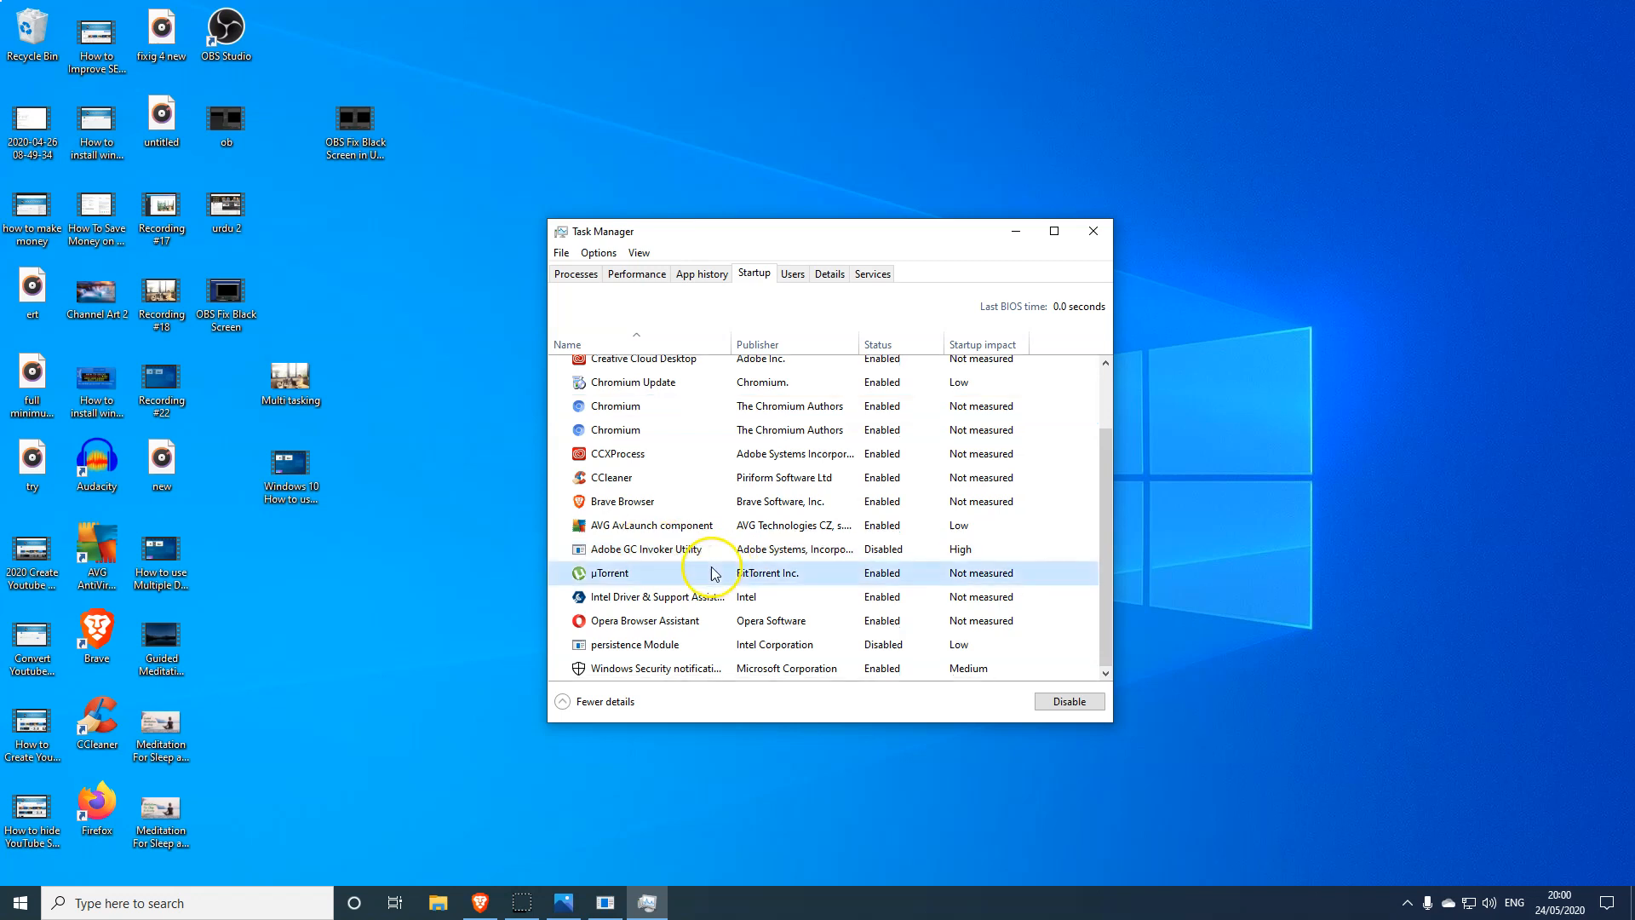
left_click(1054, 701)
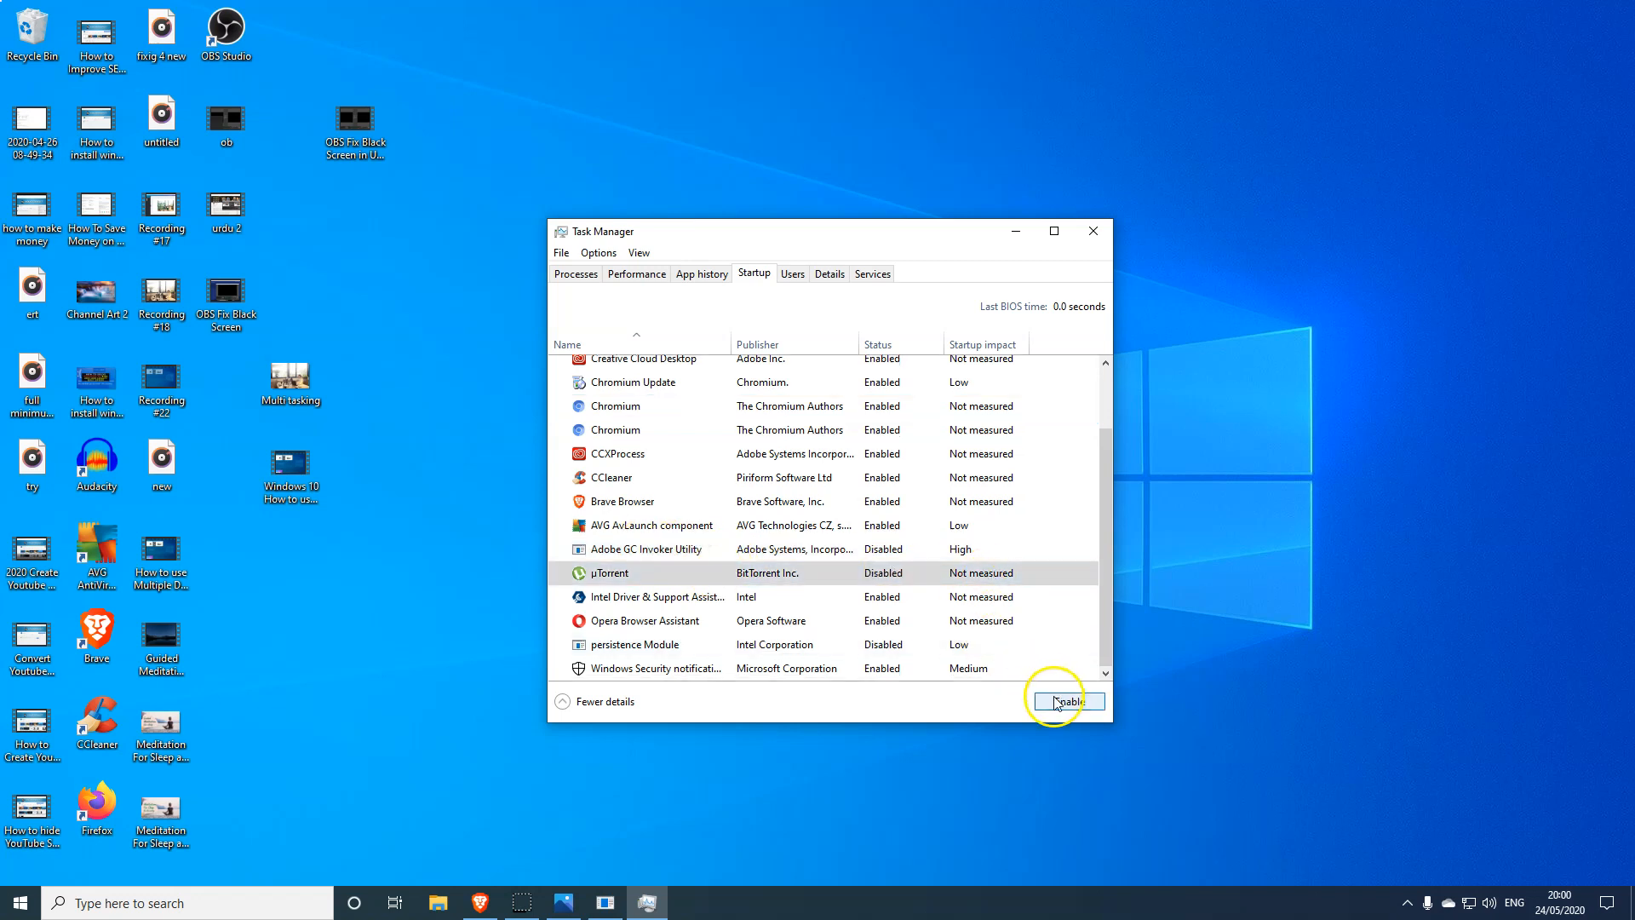
left_click(818, 626)
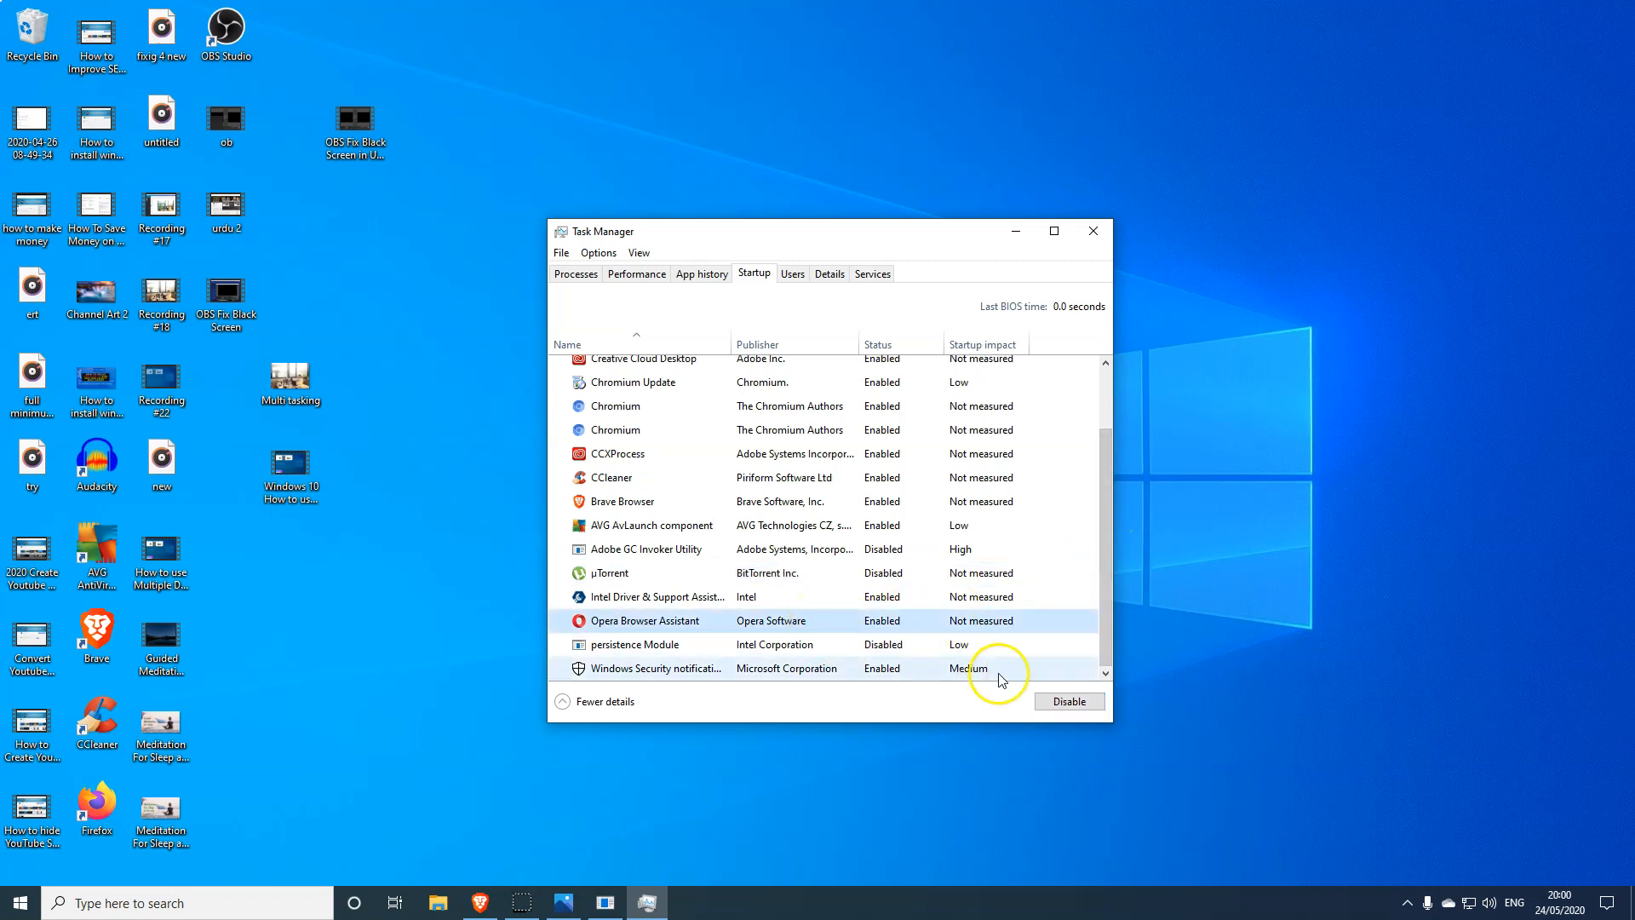
left_click(1056, 702)
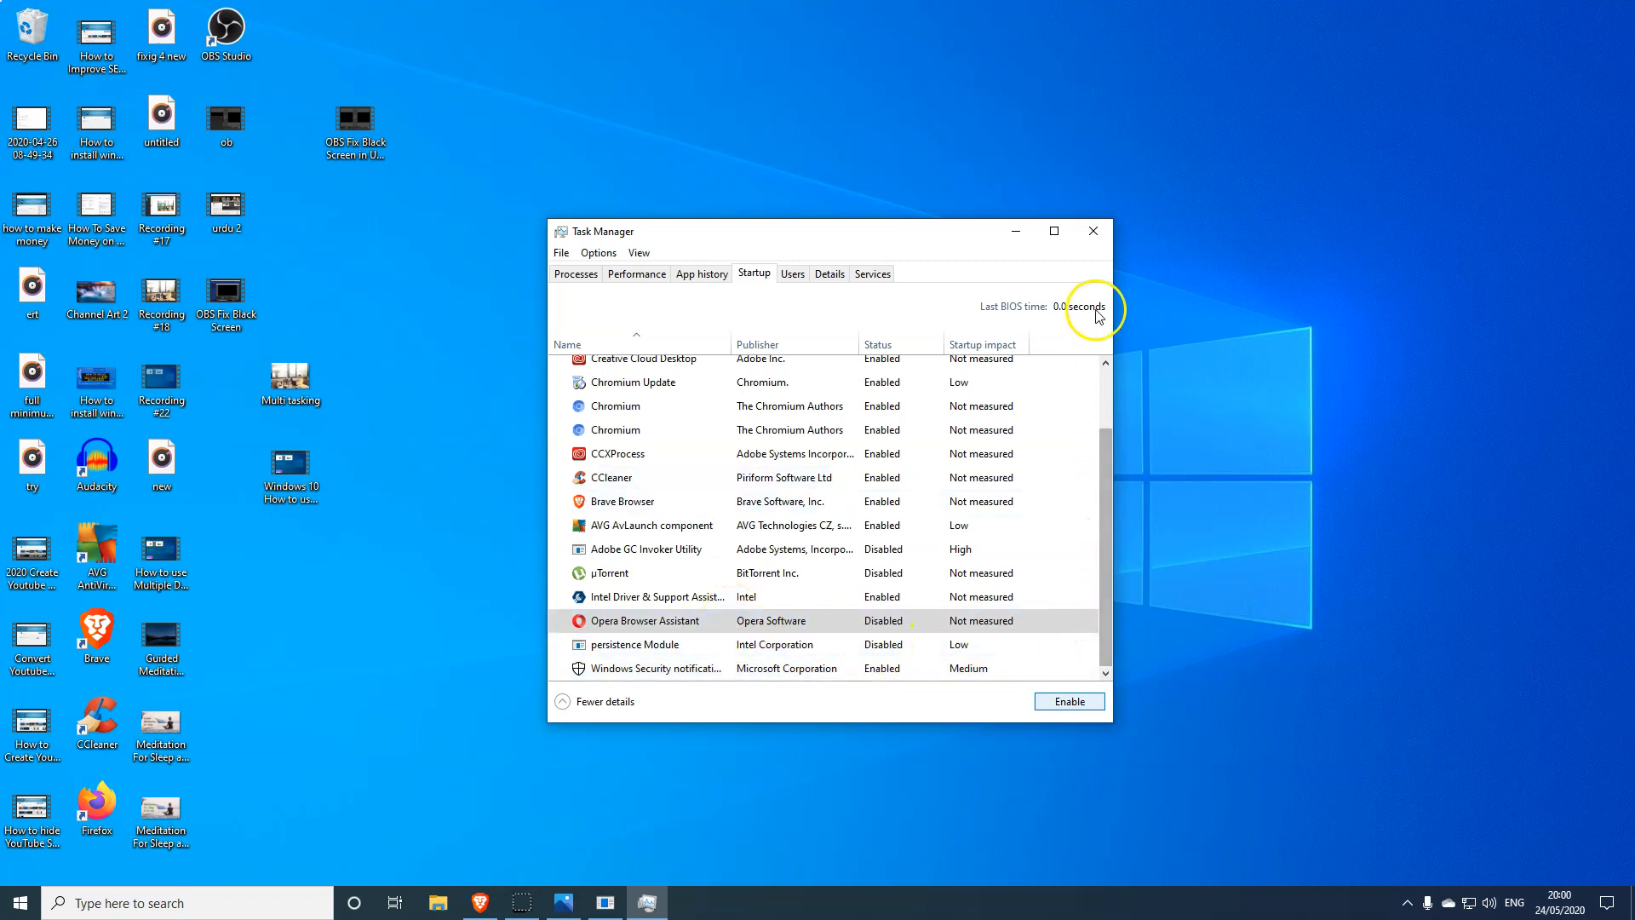
Close Task Manager, accept the System Configuration changes and exit without restarting the computer.
left_click(1090, 242)
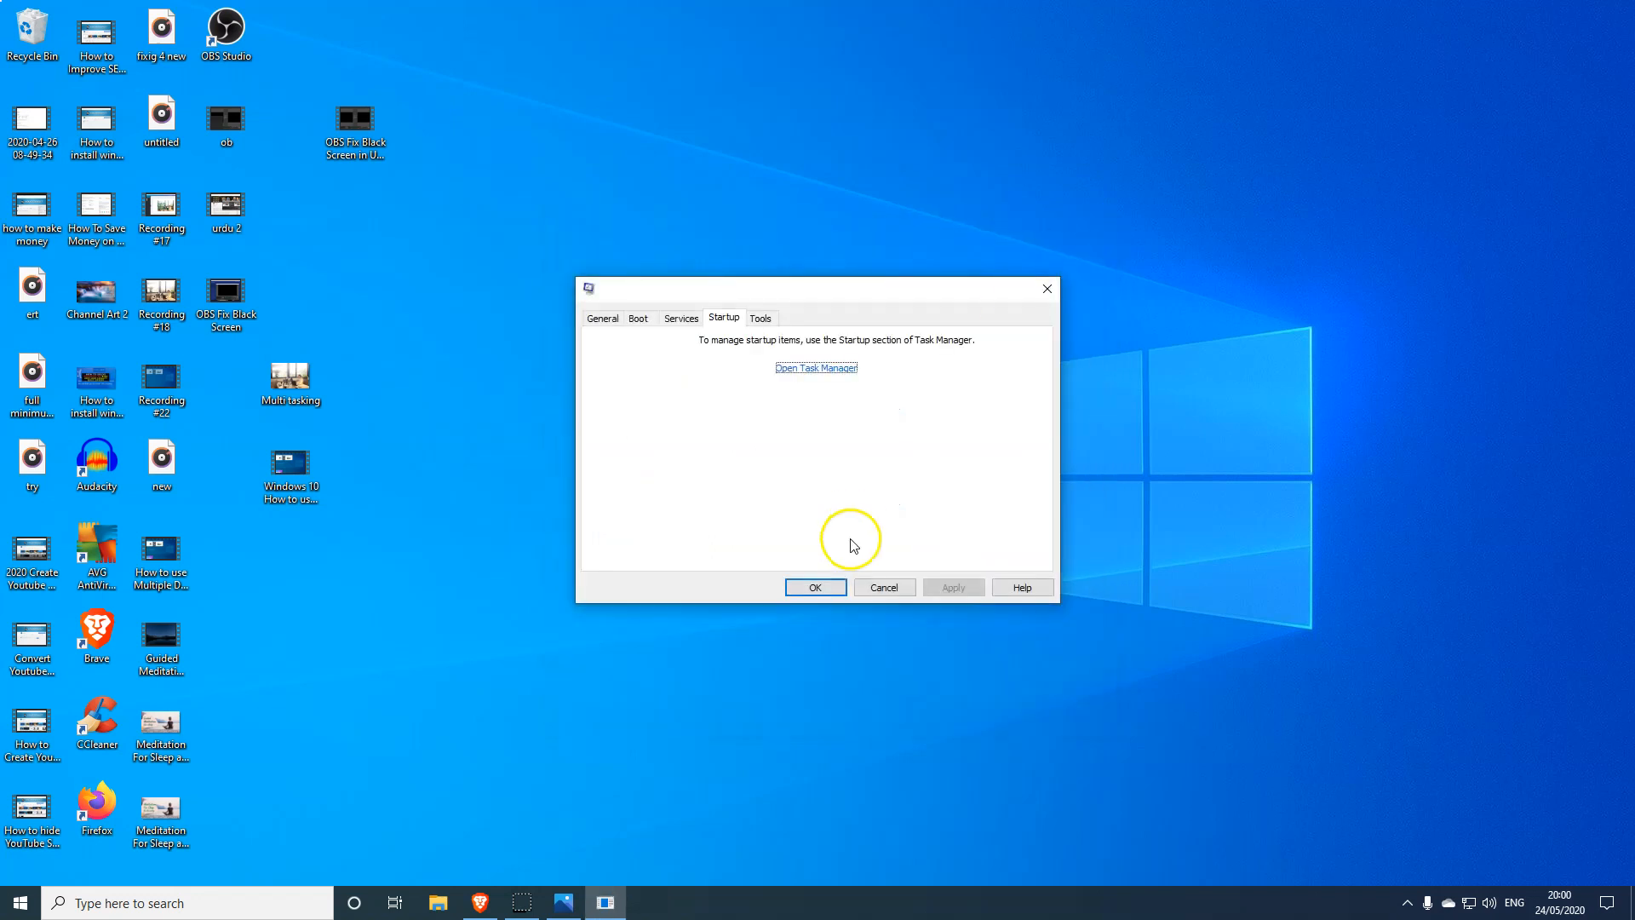
left_click(815, 588)
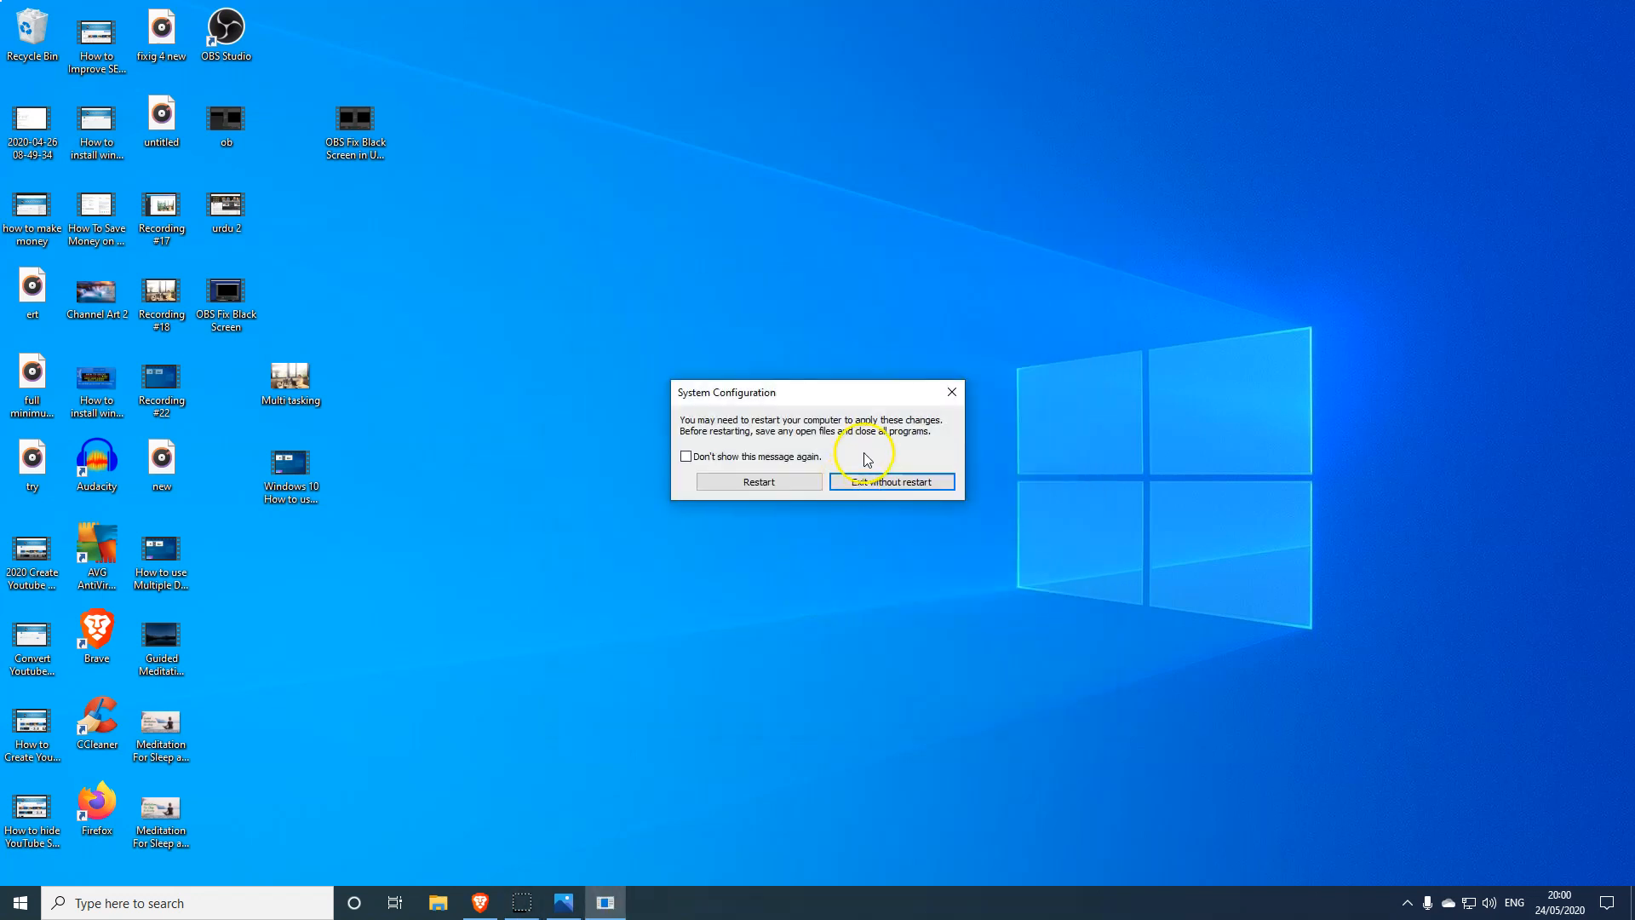
left_click(871, 485)
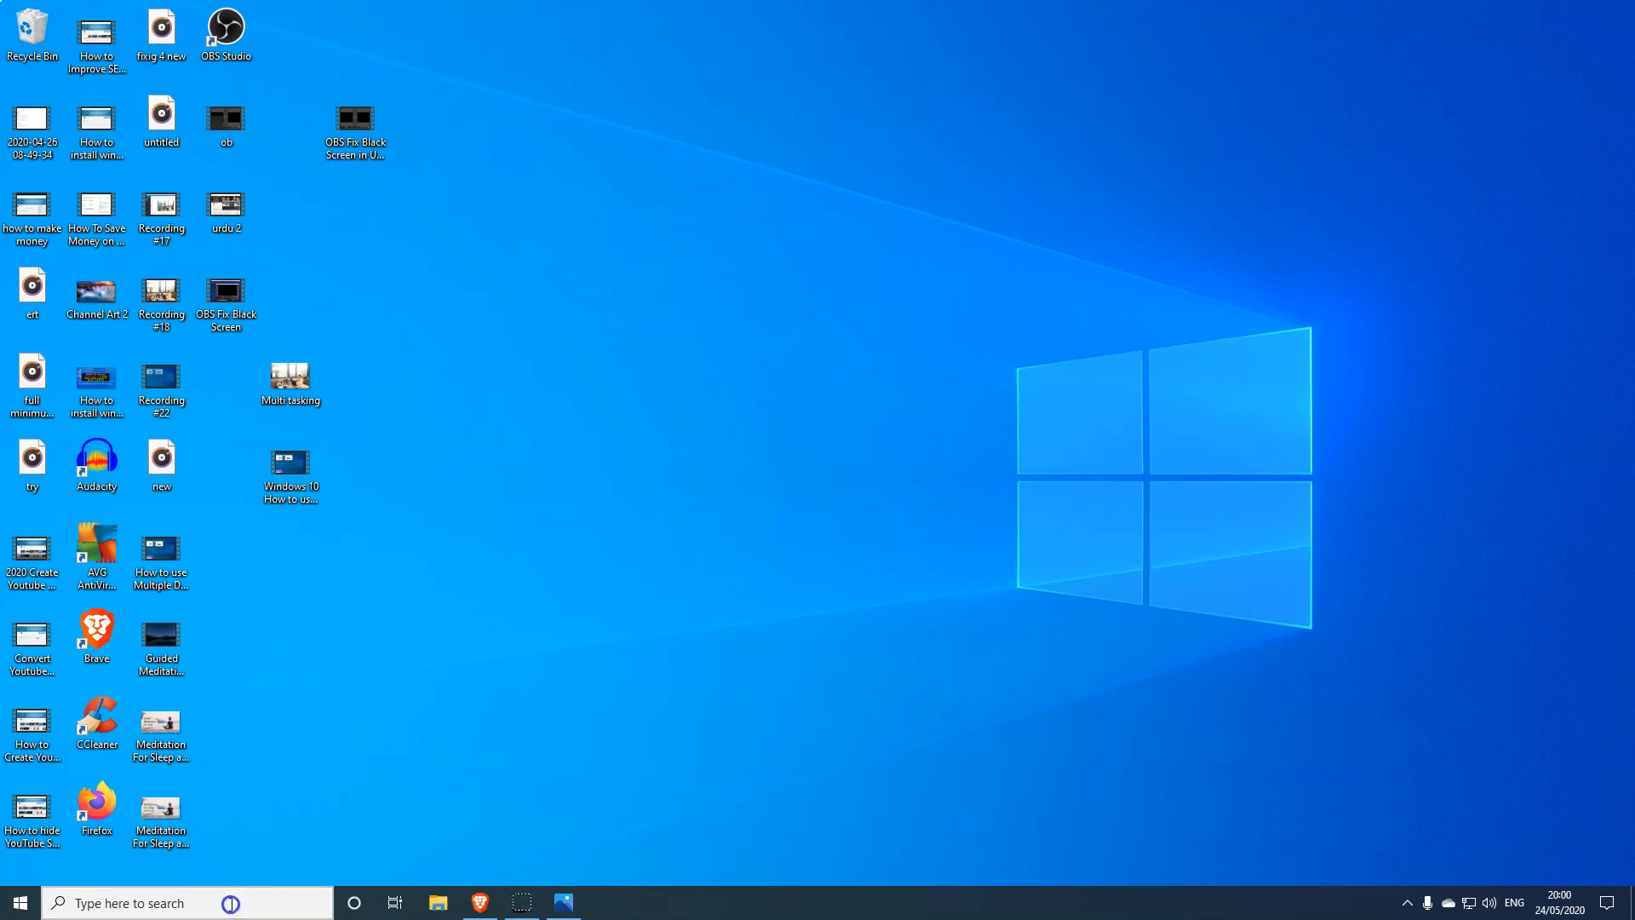
Search Windows for "startup" and open the Startup Apps system settings.
left_click(230, 904)
left_click(220, 904)
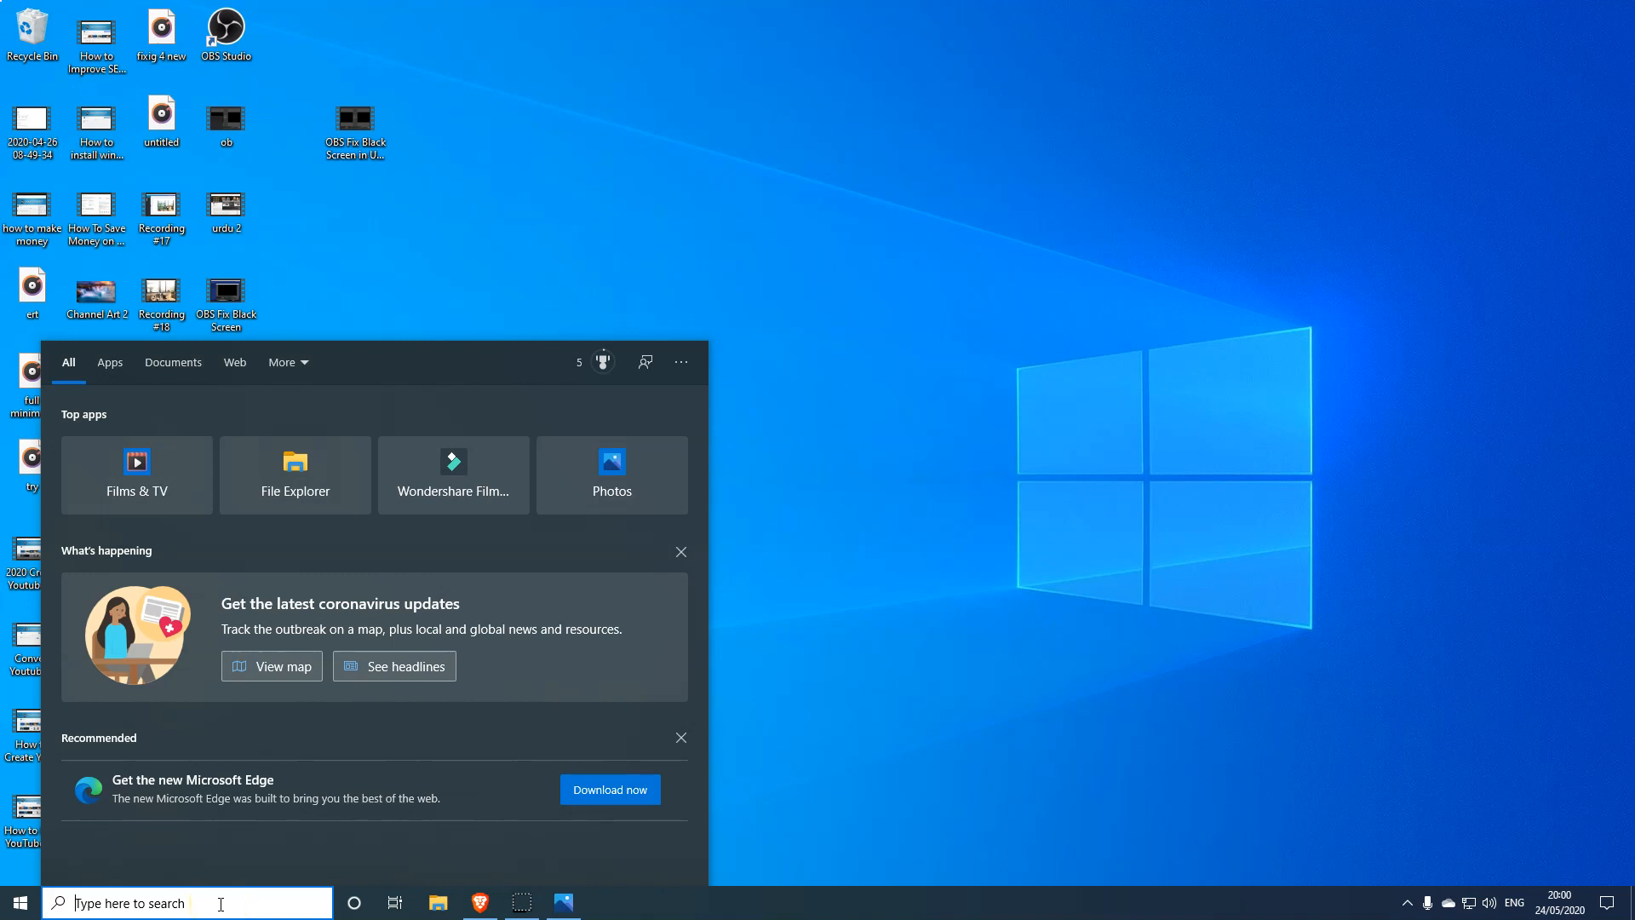
type("sta")
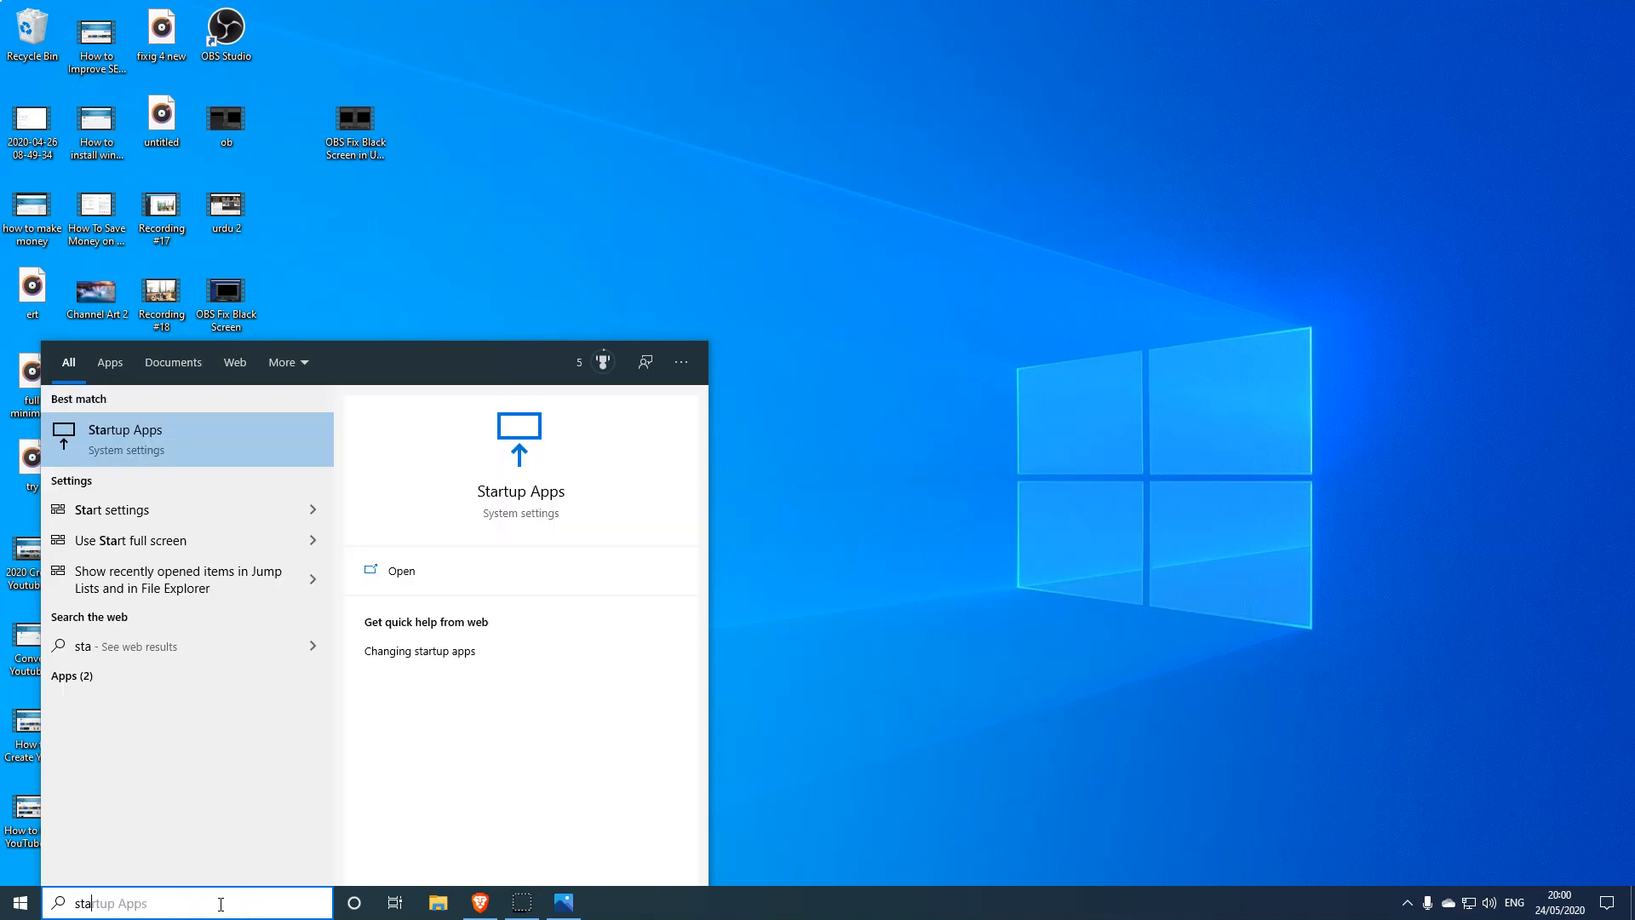
type("rtup")
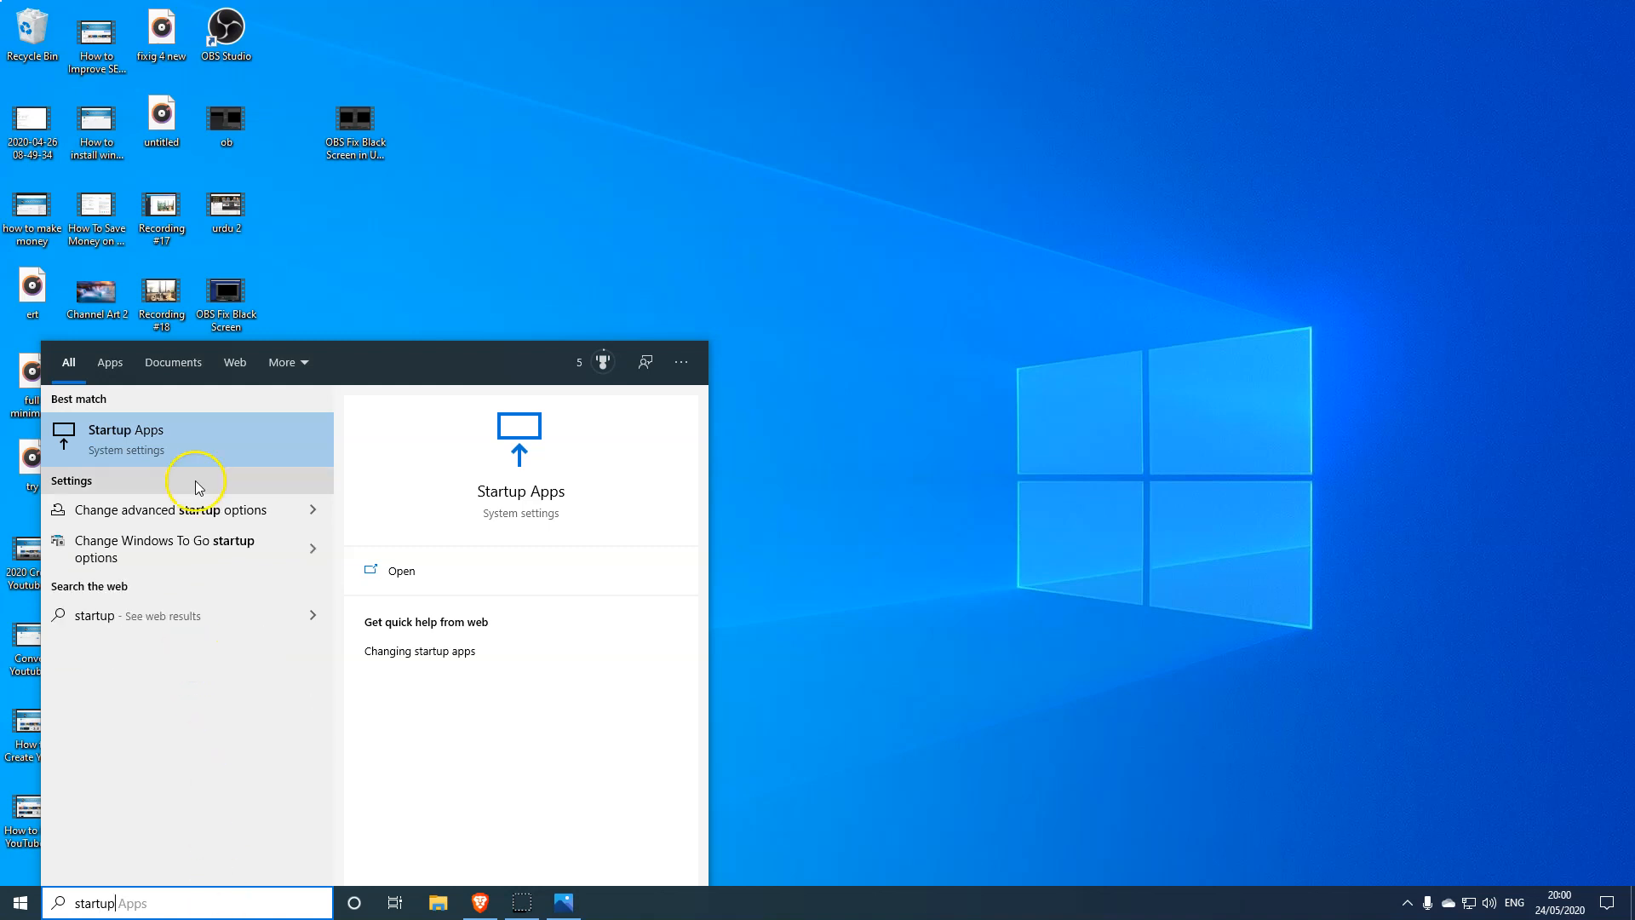
left_click(199, 446)
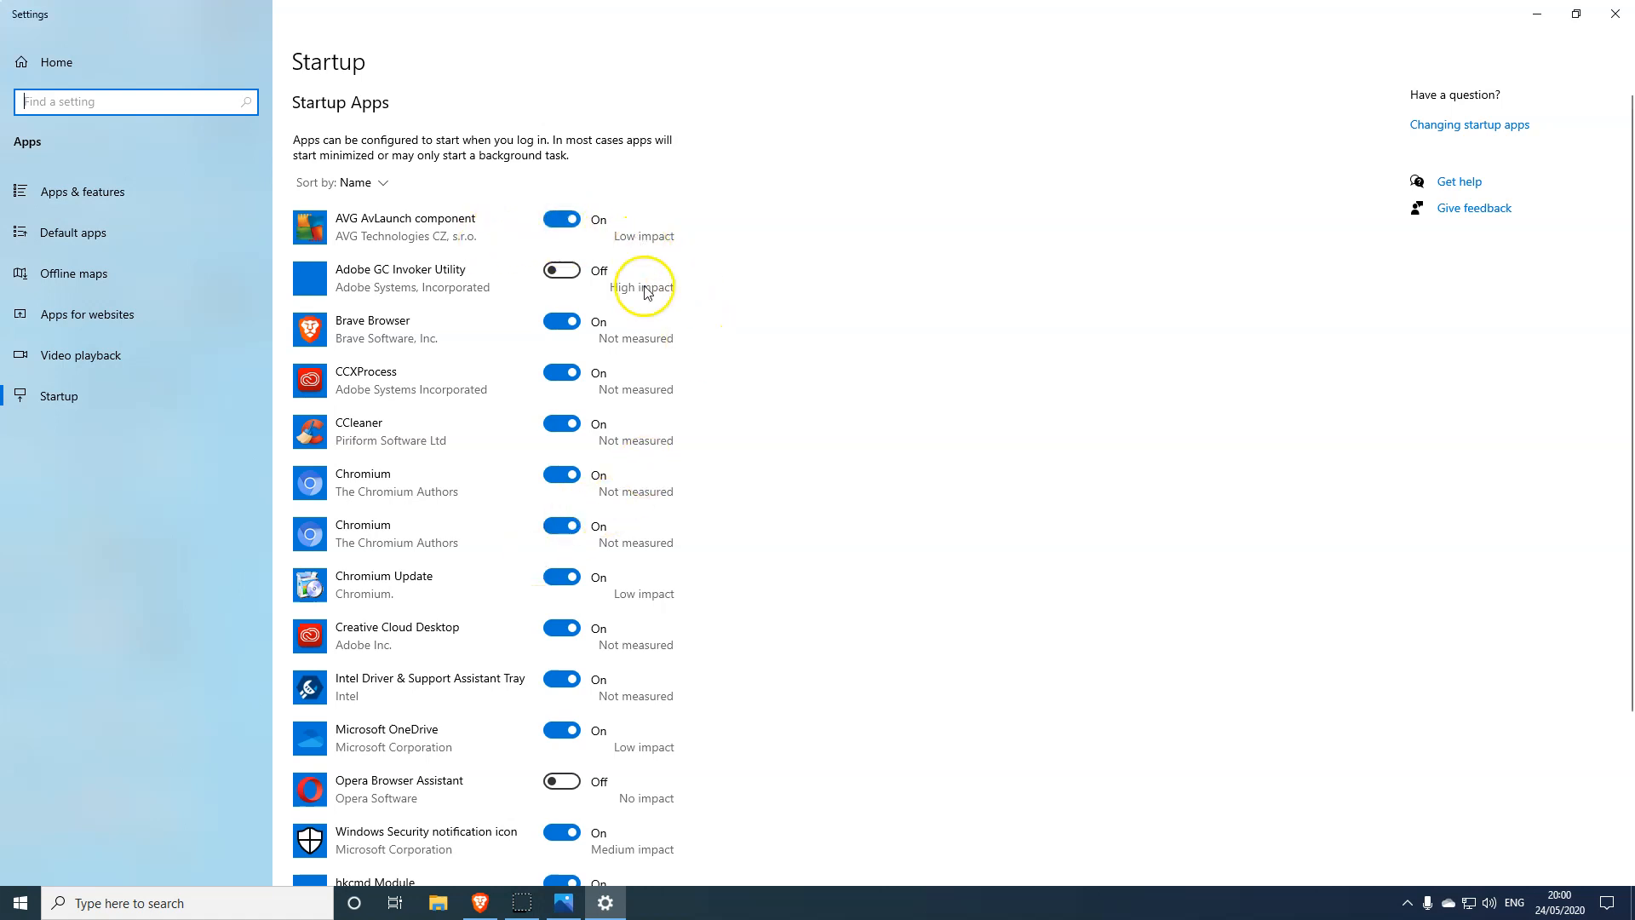
Turn off Brave Browser and CCXProcess in the list of startup apps.
scroll(654, 332, "down", 3)
scroll(656, 245, "up", 3)
scroll(562, 340, "down", 3)
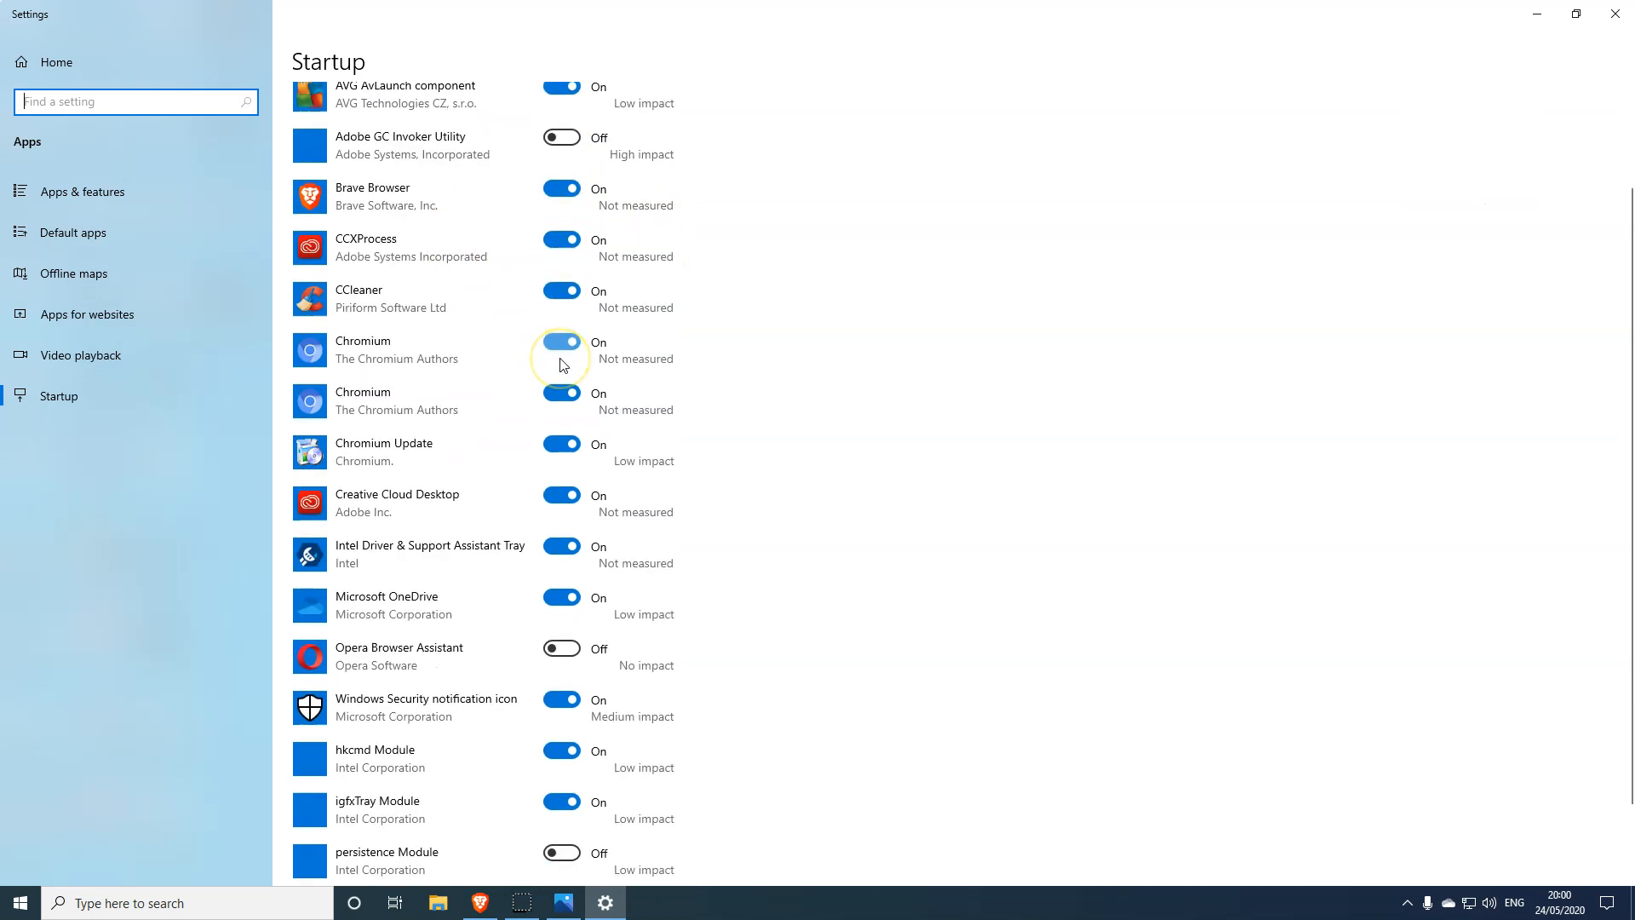
scroll(562, 364, "down", 2)
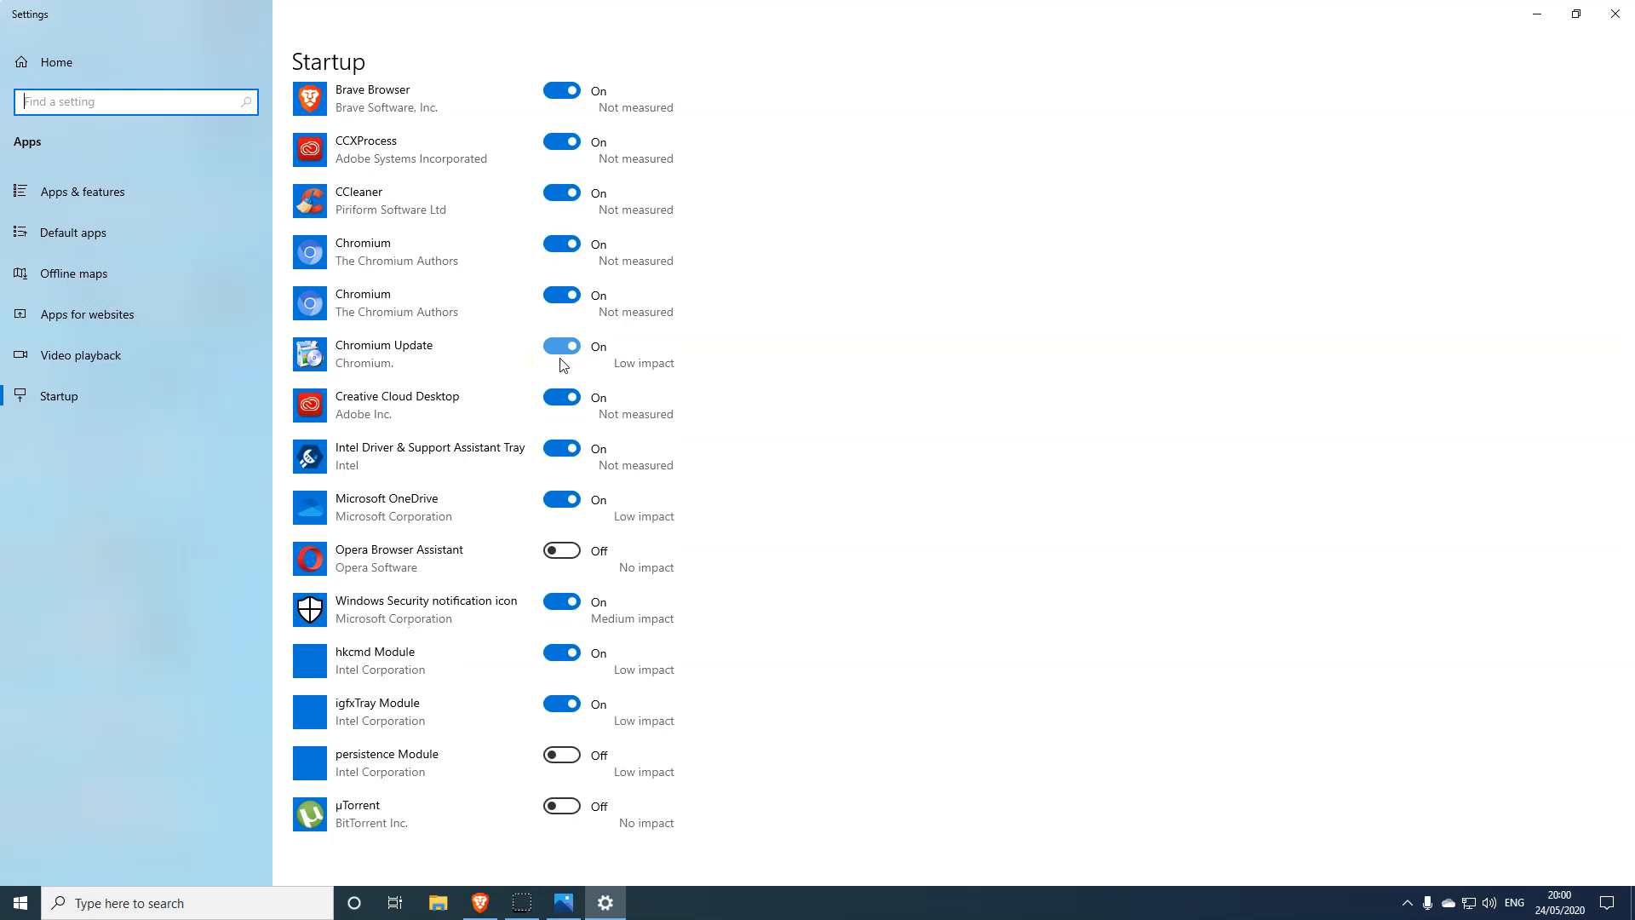
scroll(562, 365, "up", 5)
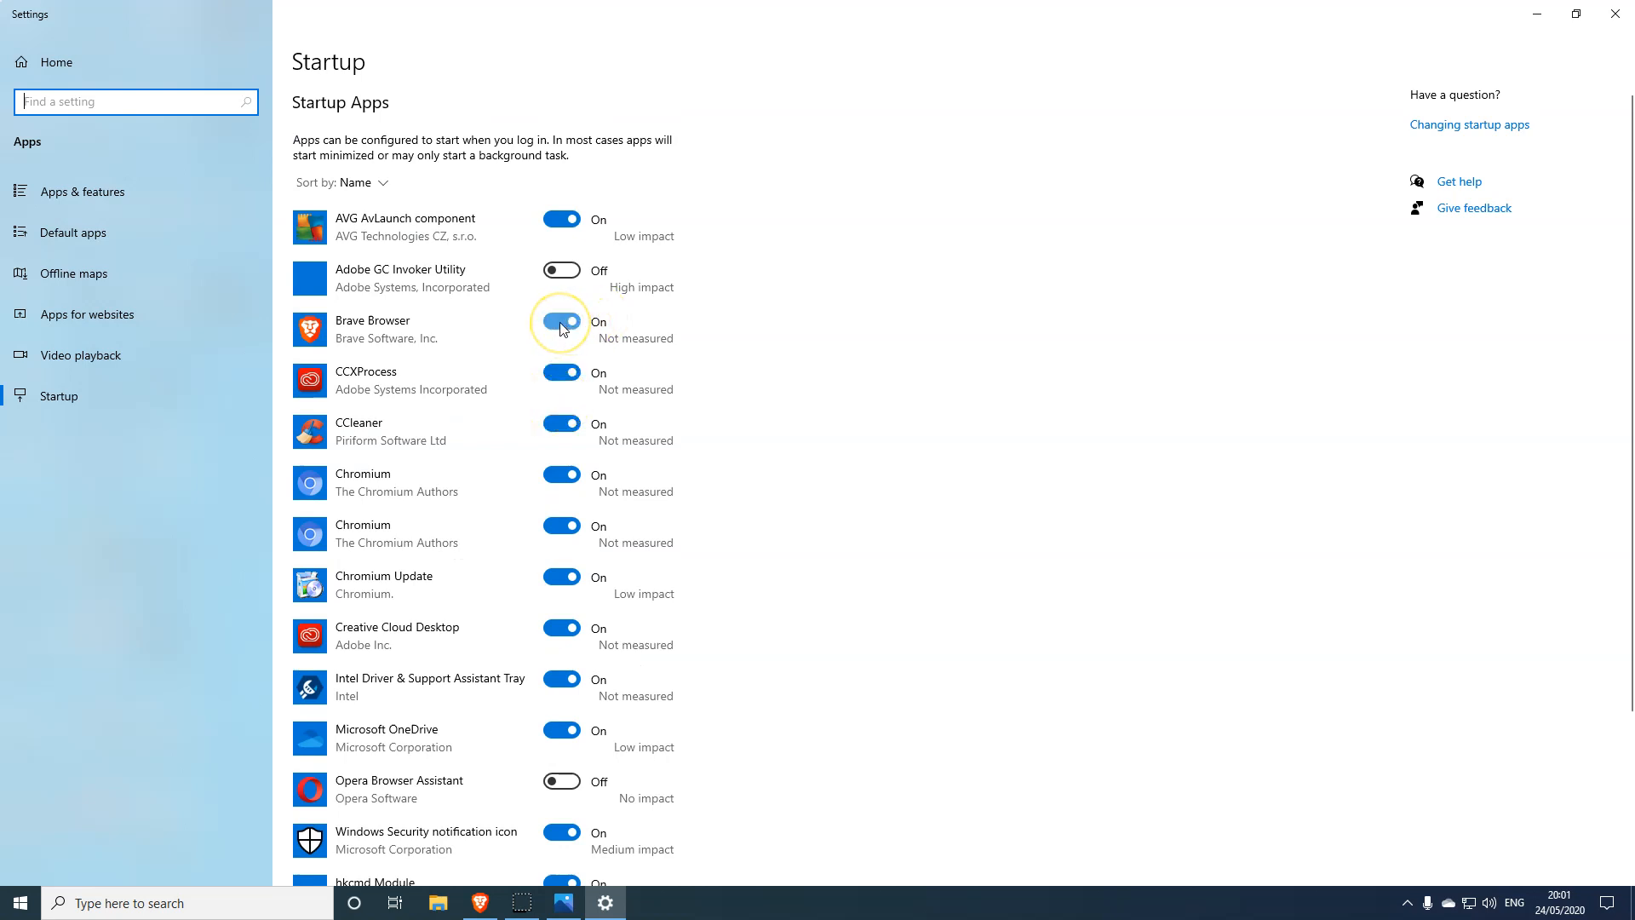
left_click(562, 322)
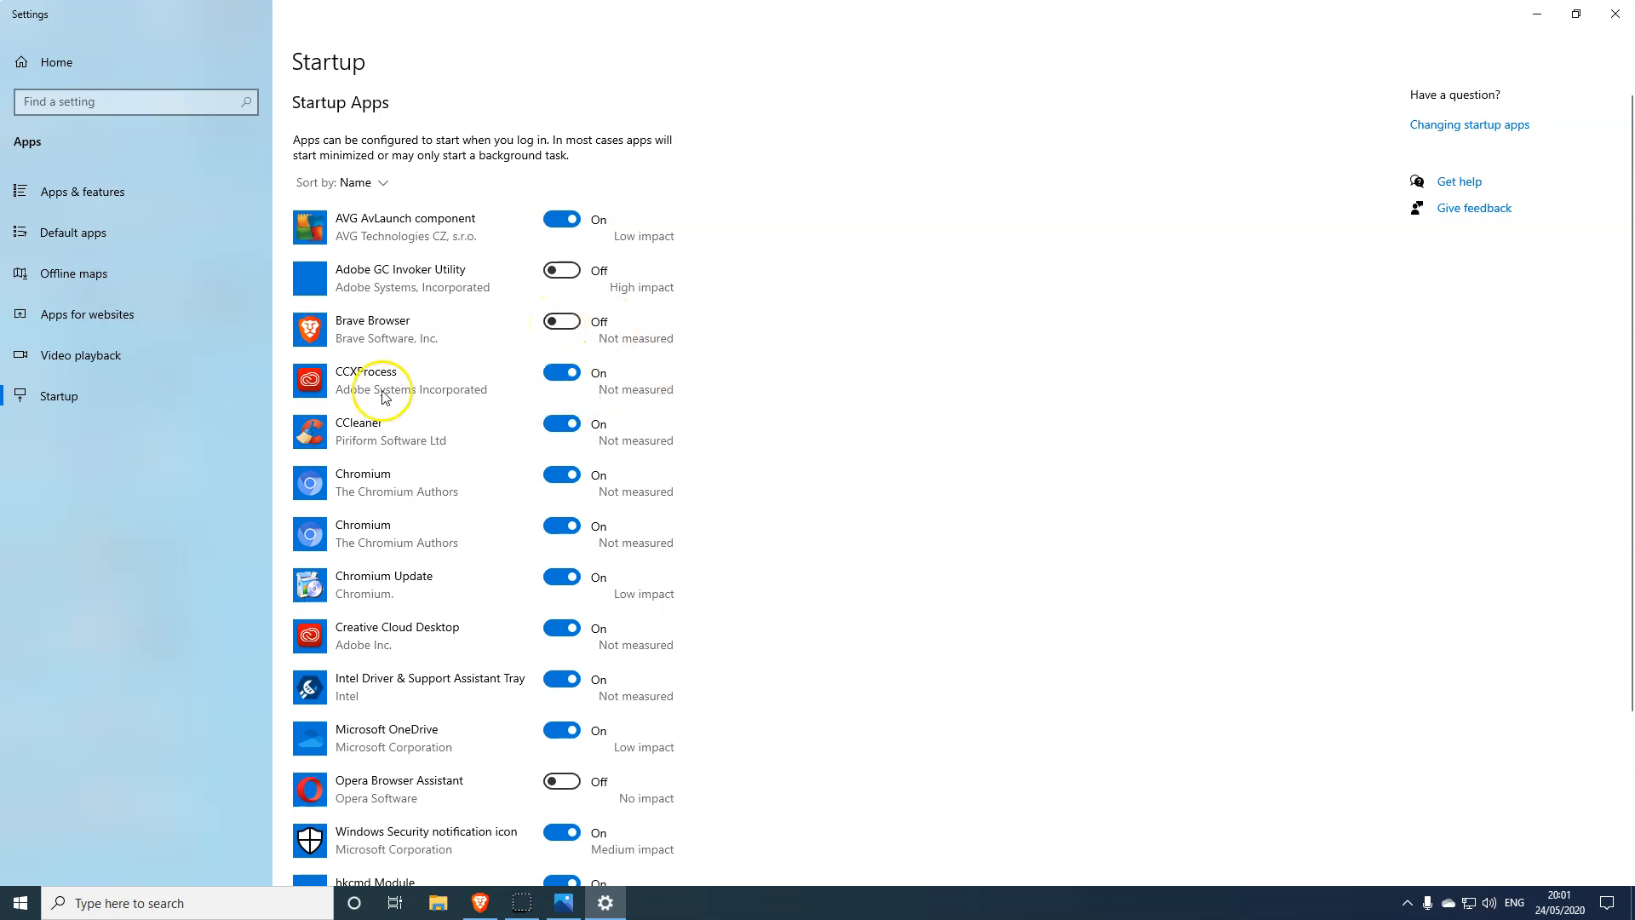
left_click(559, 376)
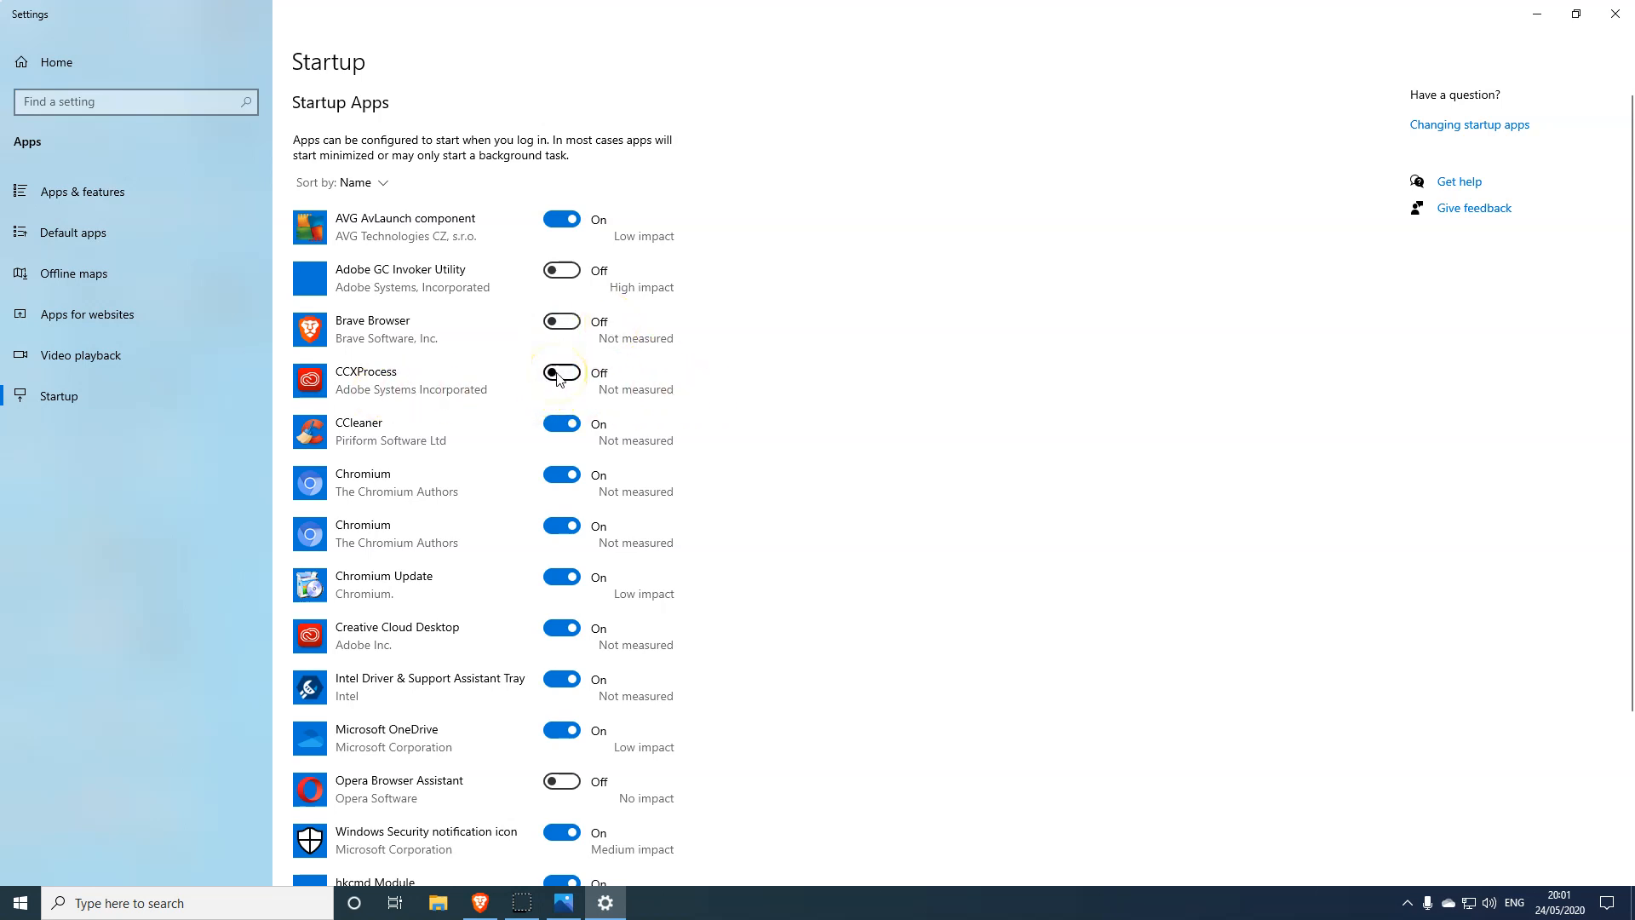
Turn off both Chromium entries and Creative Cloud Desktop in the startup apps list, and close Settings.
scroll(670, 515, "down", 2)
left_click(556, 340)
left_click(552, 397)
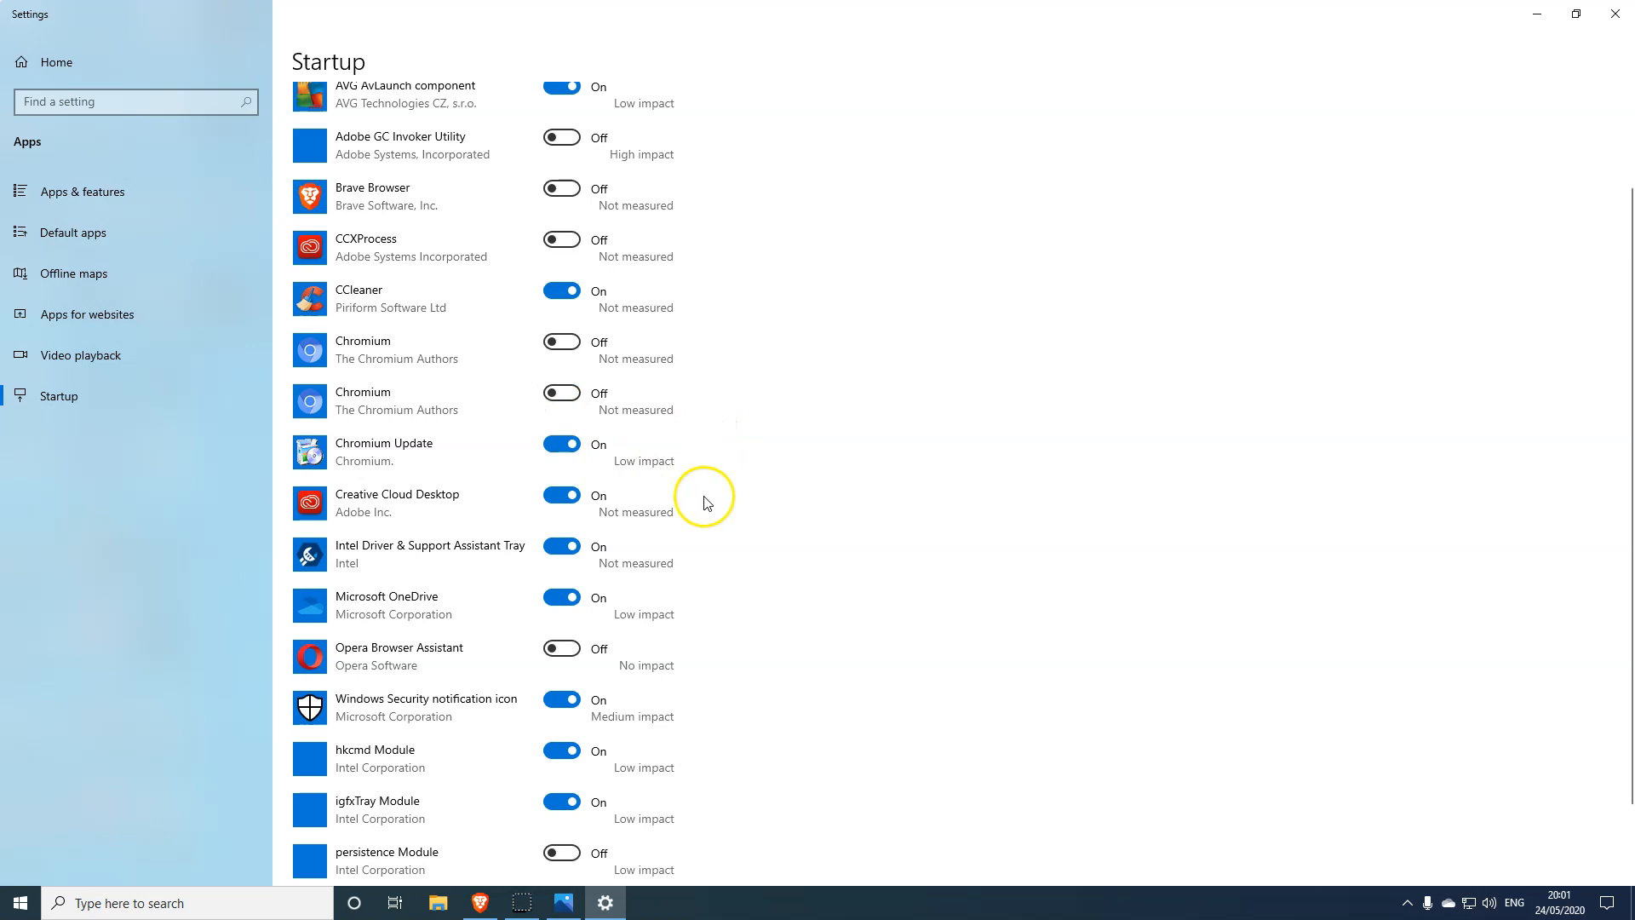
scroll(712, 531, "down", 2)
left_click(558, 396)
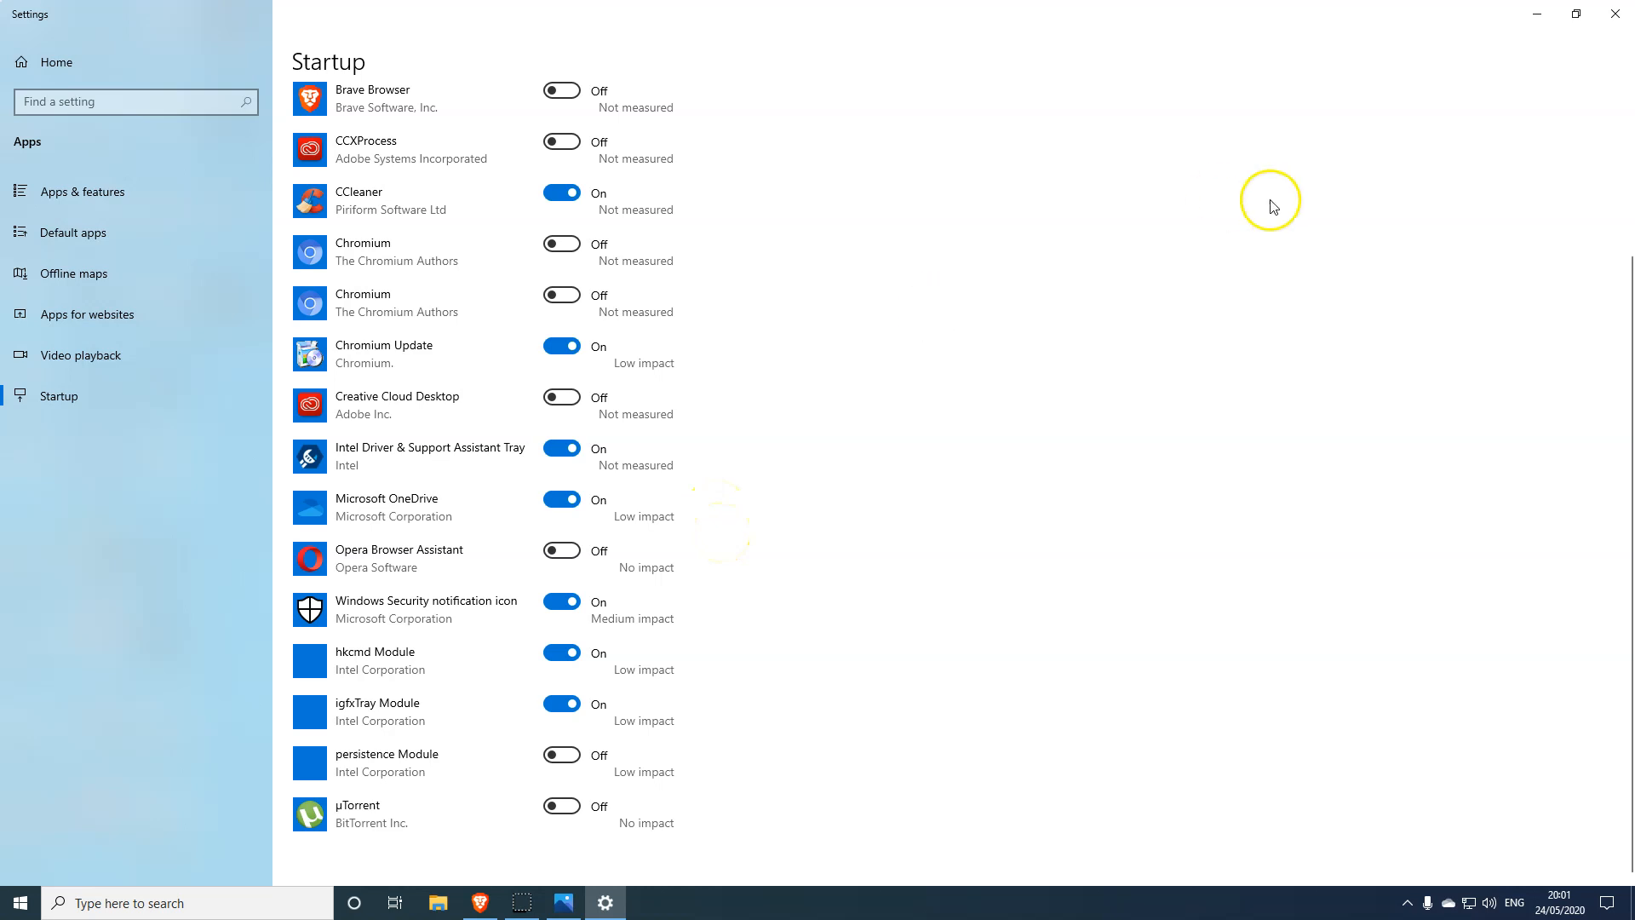
left_click(1616, 16)
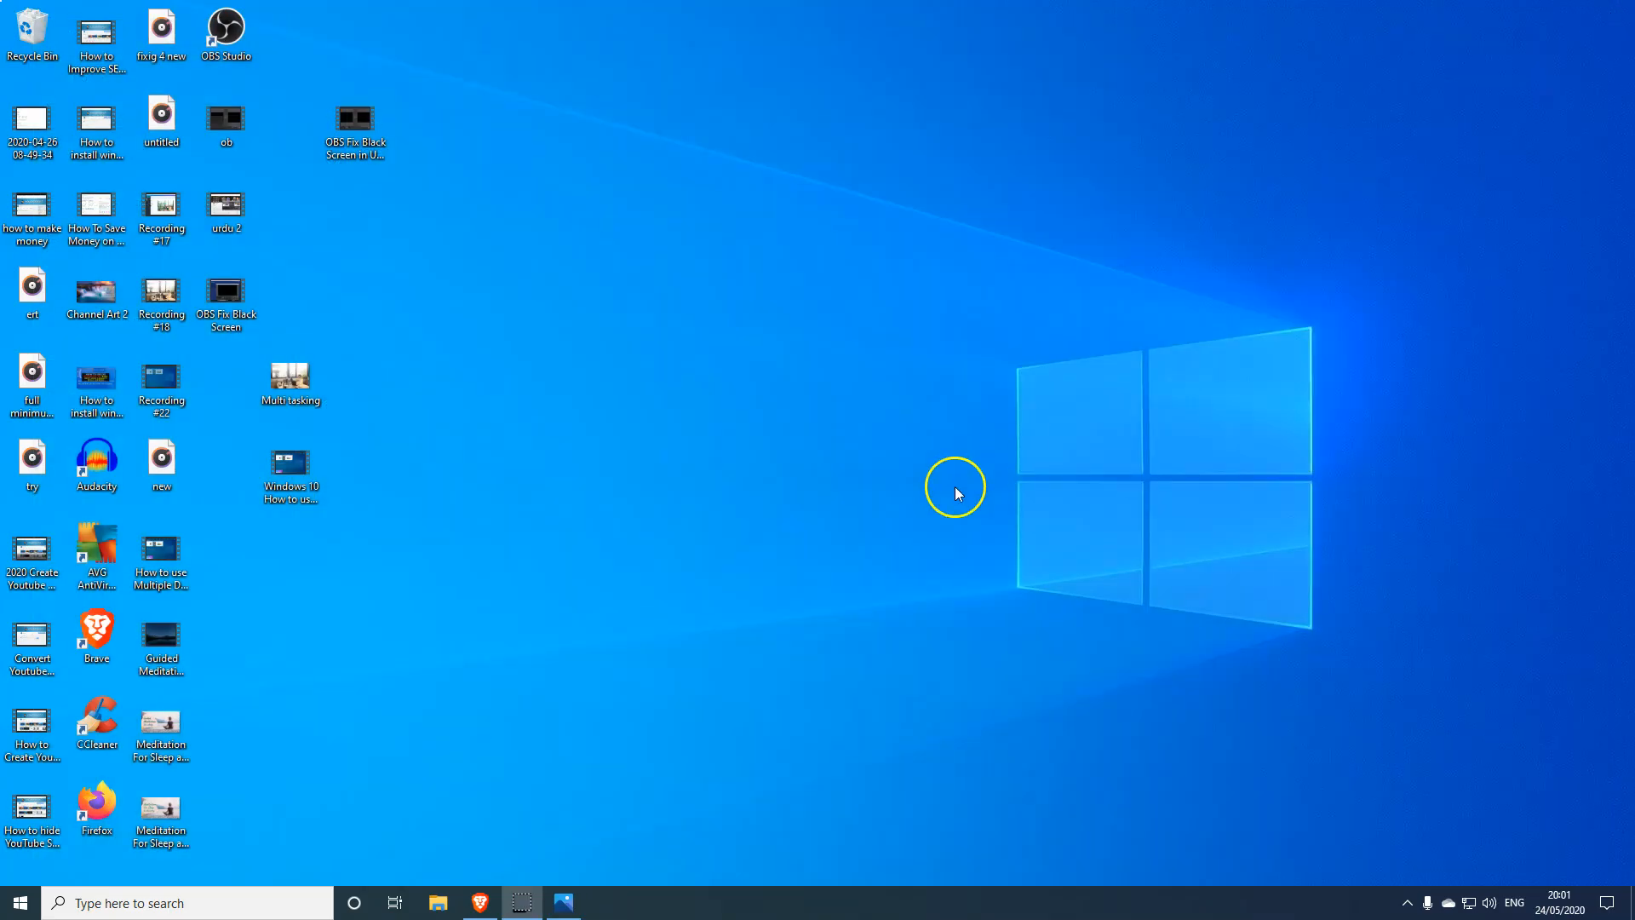
left_click(21, 902)
left_click(23, 904)
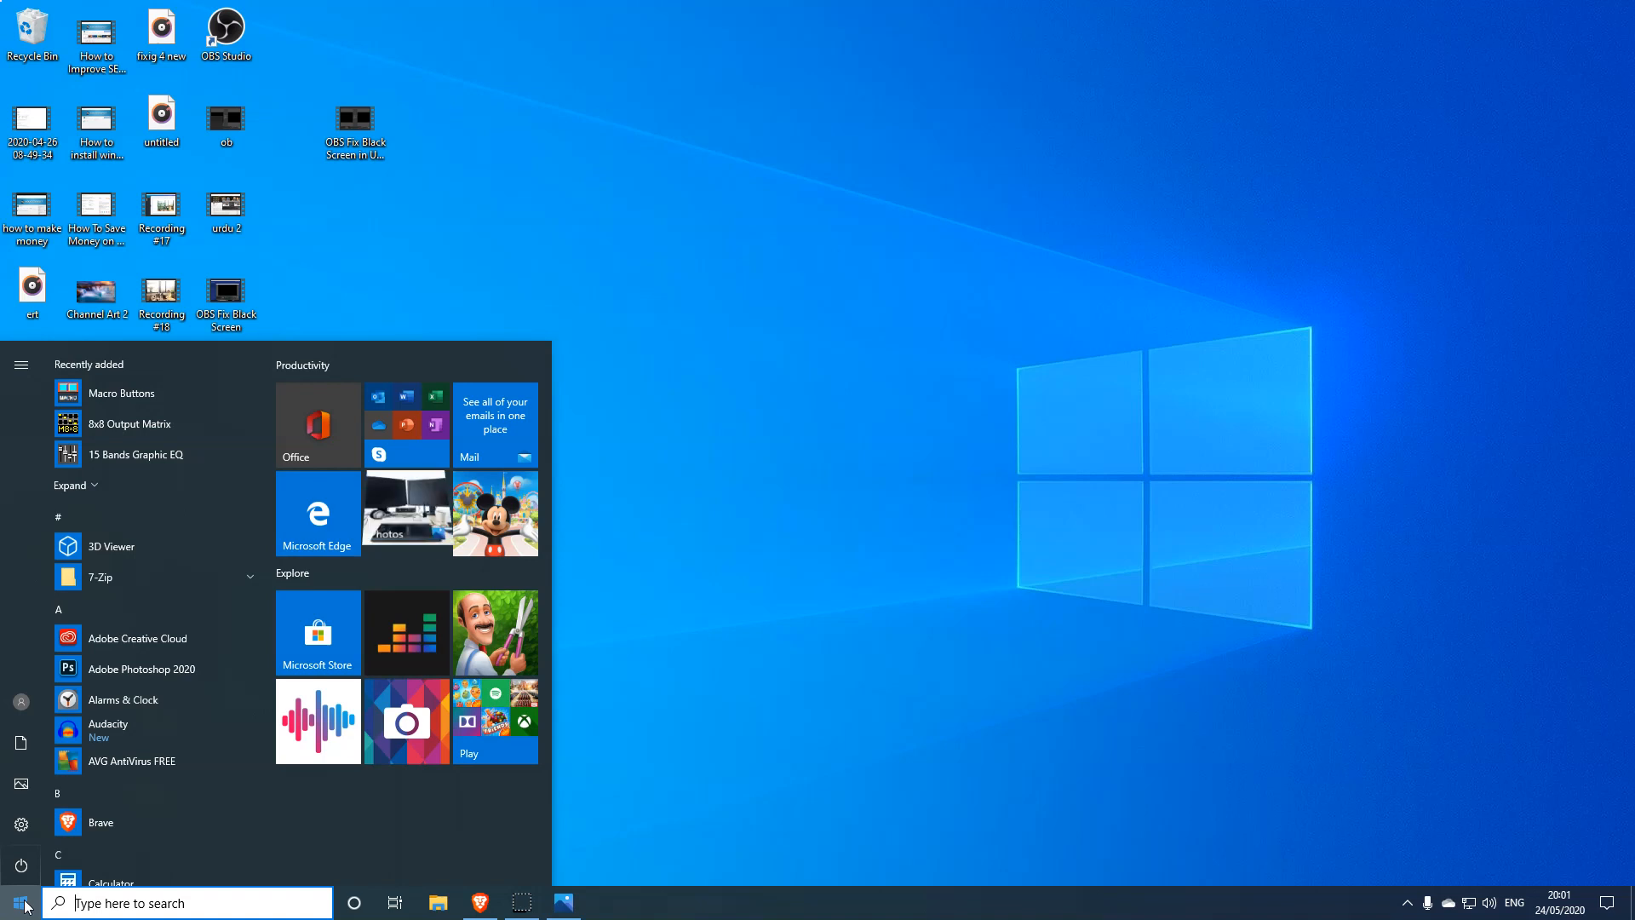
left_click(832, 803)
left_click(699, 804)
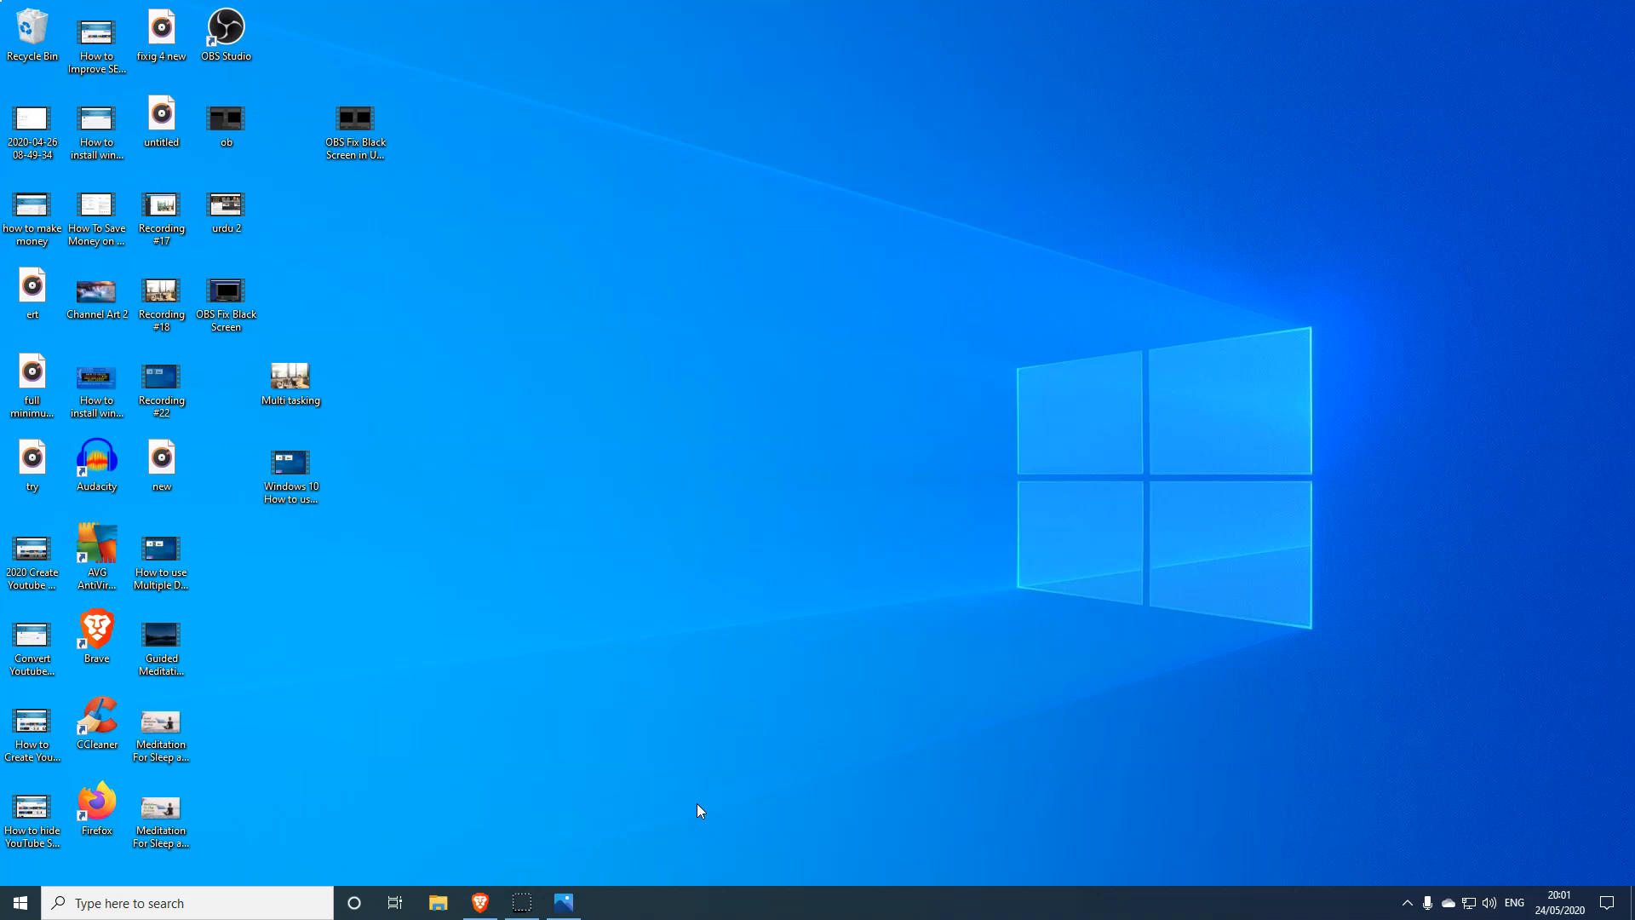
left_click(531, 900)
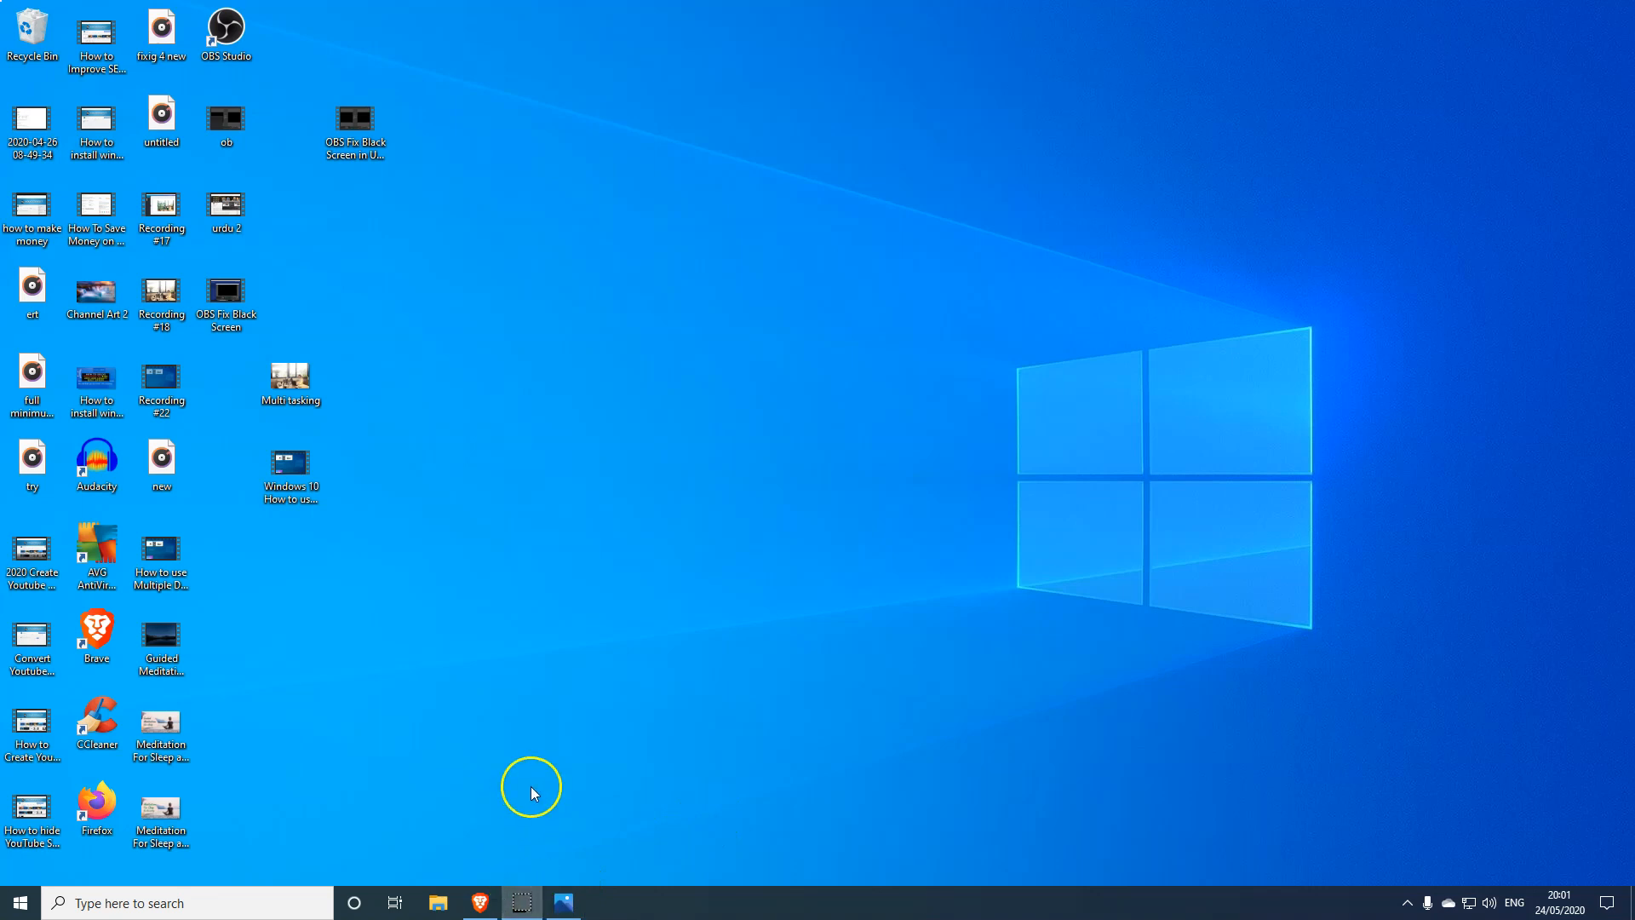